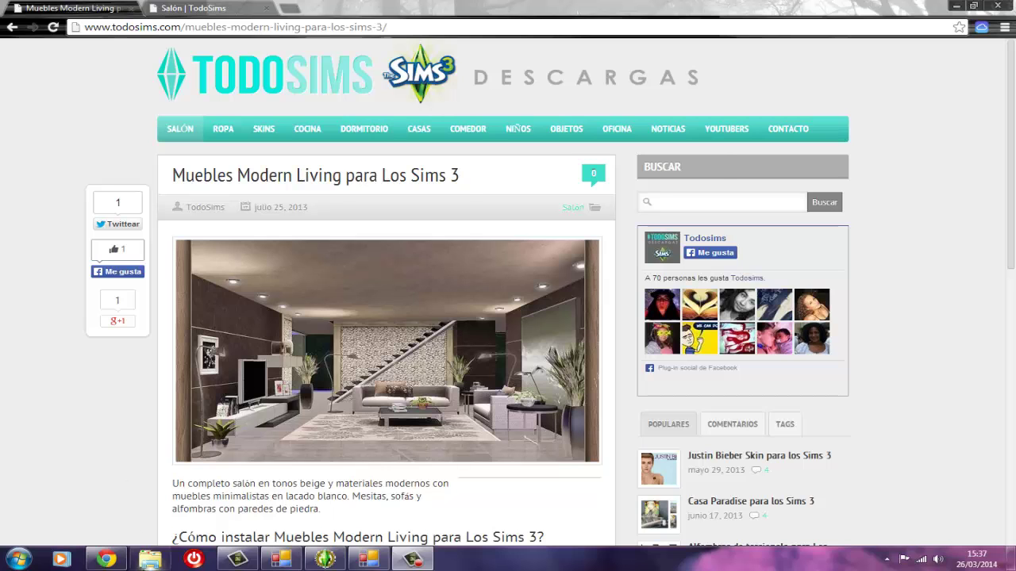
# Step: Open the Packages folder in File Explorer under Documentos, Electronic Arts, Los Sims 3, Mods
pyautogui.click(150, 559)
pyautogui.doubleClick(541, 173)
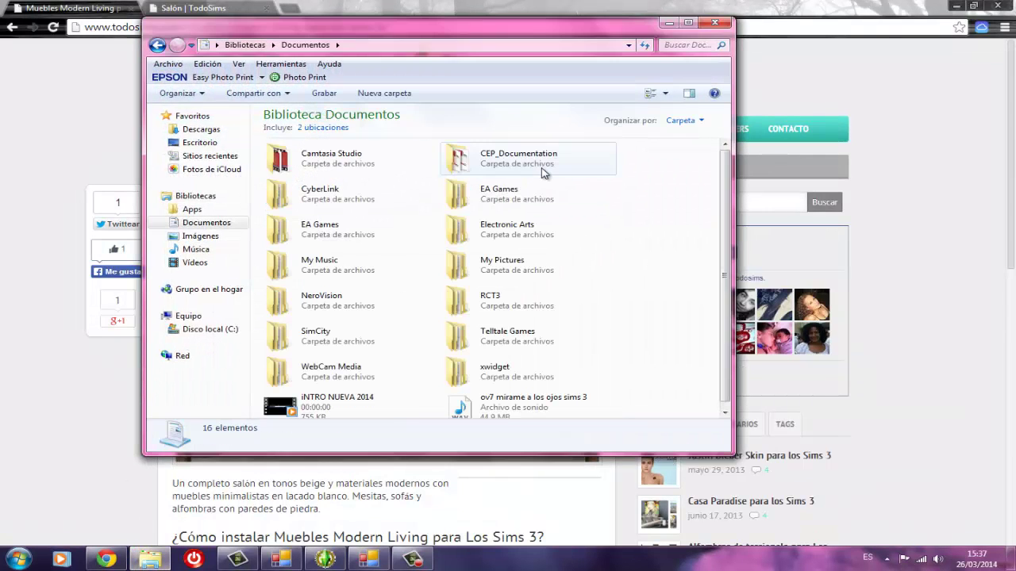
pyautogui.doubleClick(511, 232)
pyautogui.doubleClick(527, 182)
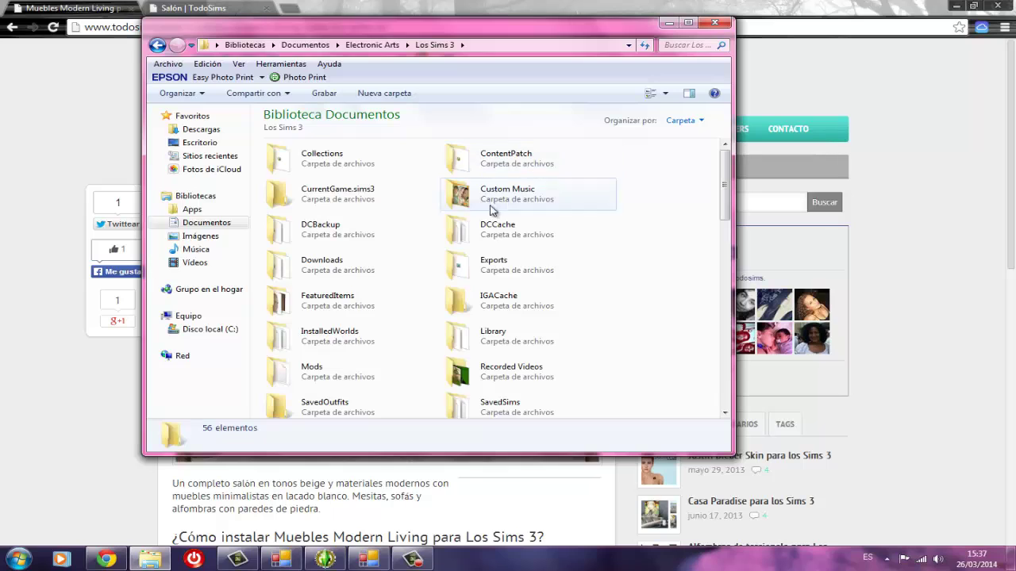
pyautogui.doubleClick(347, 388)
pyautogui.doubleClick(335, 153)
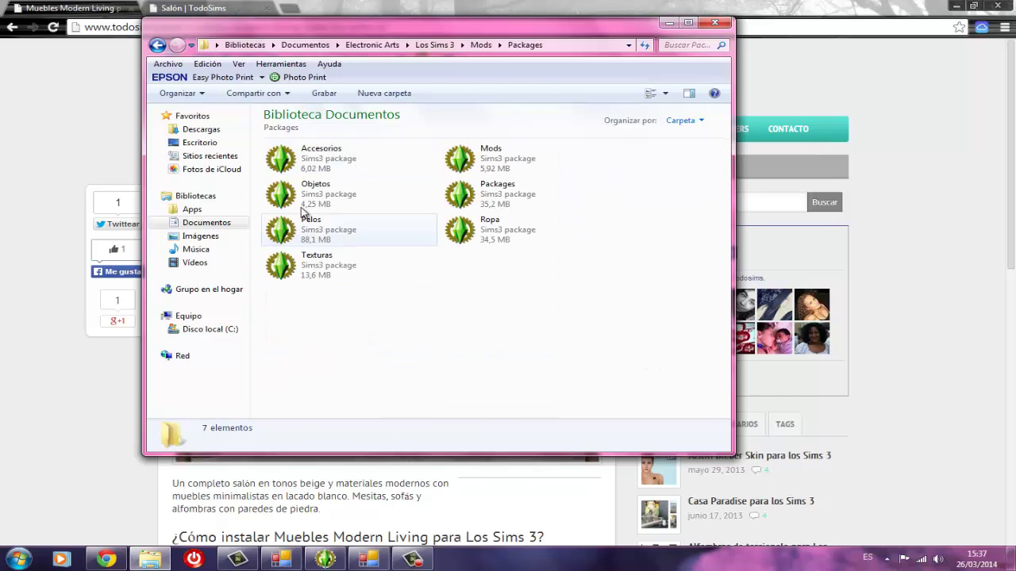
# Step: Examine the merged package files in the Packages folder, such as Accesorios, Mods, Objetos, Packages, Pelos, Ropa and Texturas
pyautogui.moveTo(298, 407); pyautogui.dragTo(556, 151)
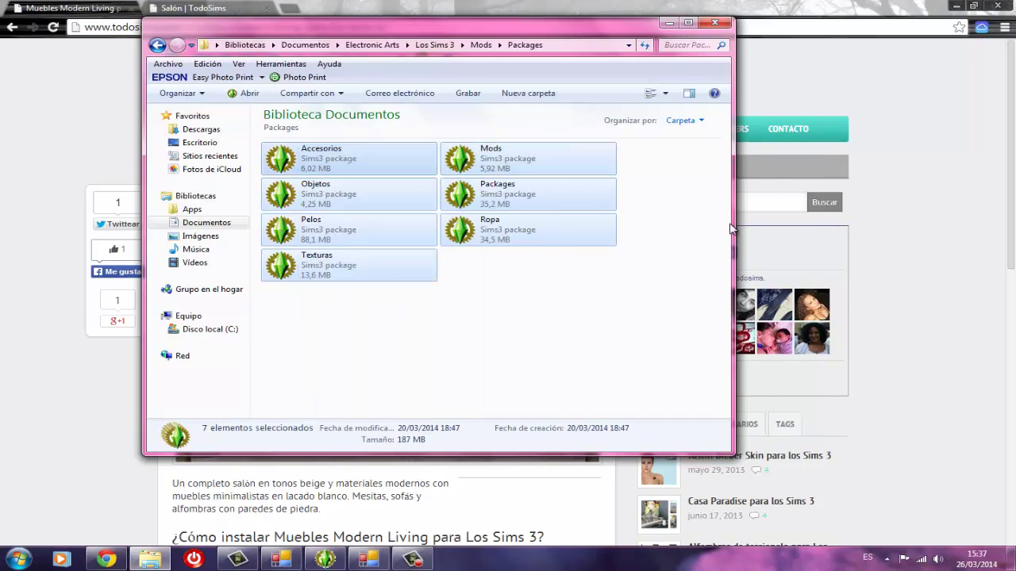
pyautogui.click(381, 333)
pyautogui.click(429, 163)
pyautogui.click(502, 168)
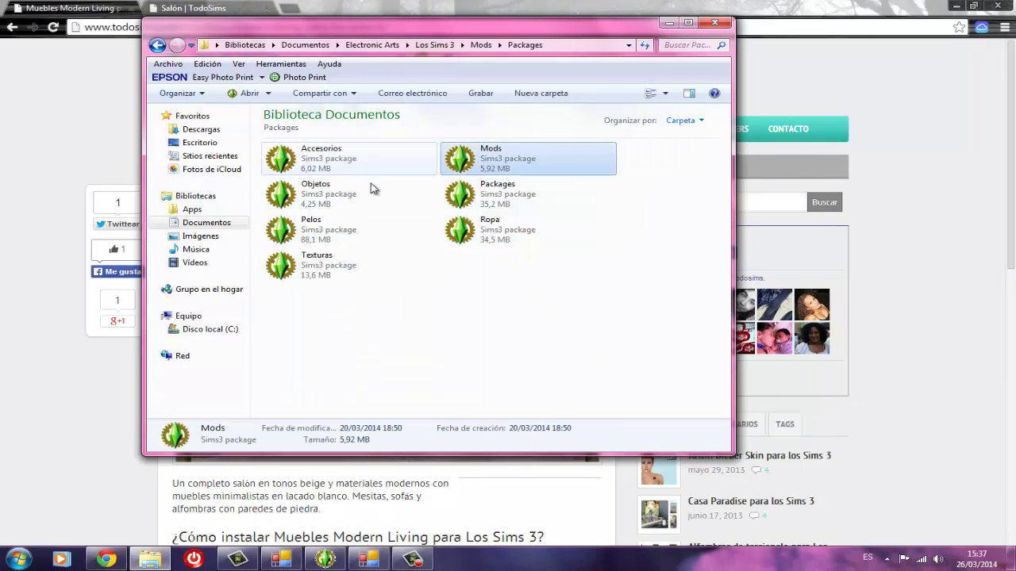
pyautogui.click(373, 195)
pyautogui.click(486, 200)
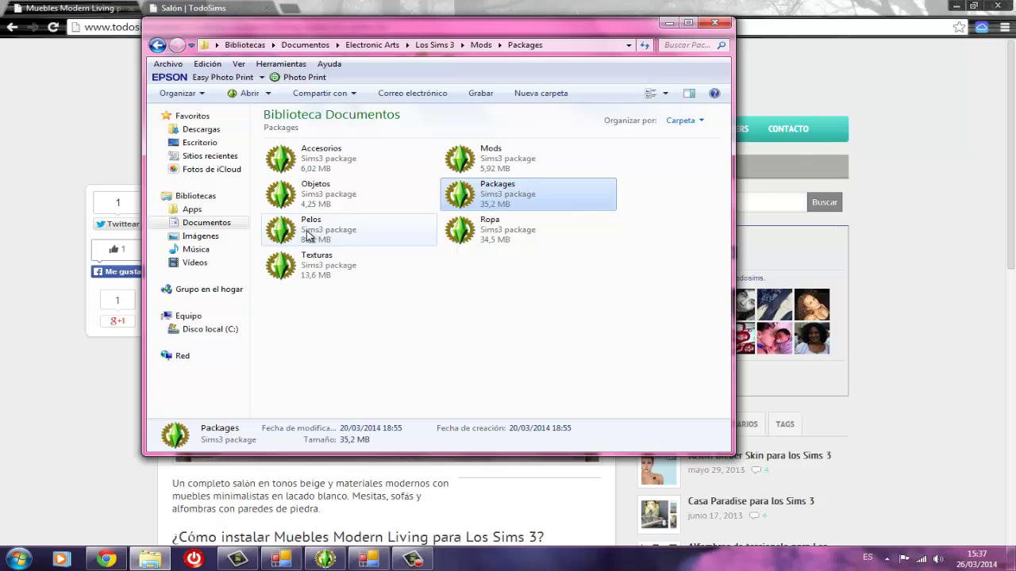
pyautogui.click(373, 230)
pyautogui.click(474, 238)
pyautogui.click(381, 272)
pyautogui.click(358, 341)
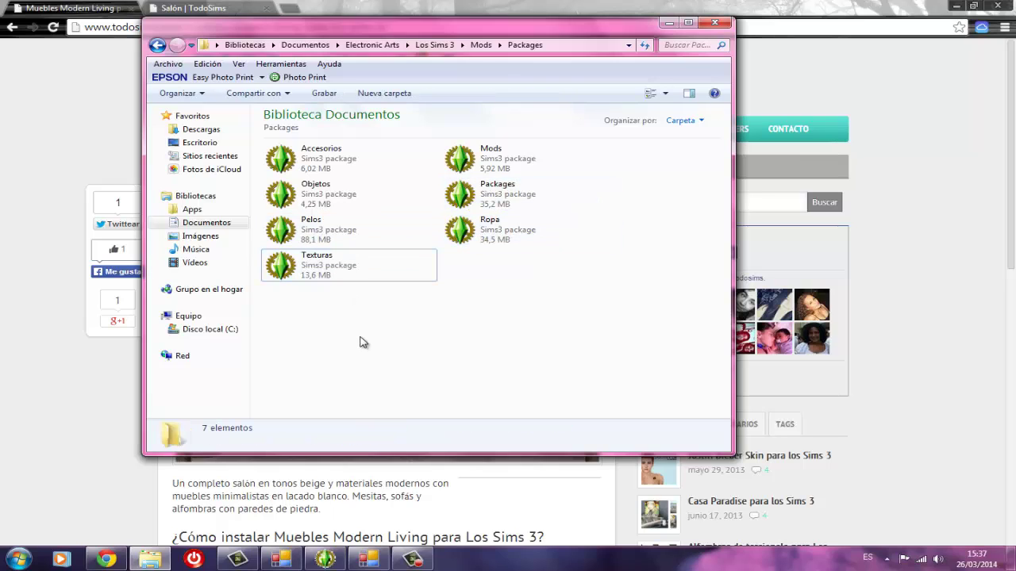
pyautogui.click(320, 238)
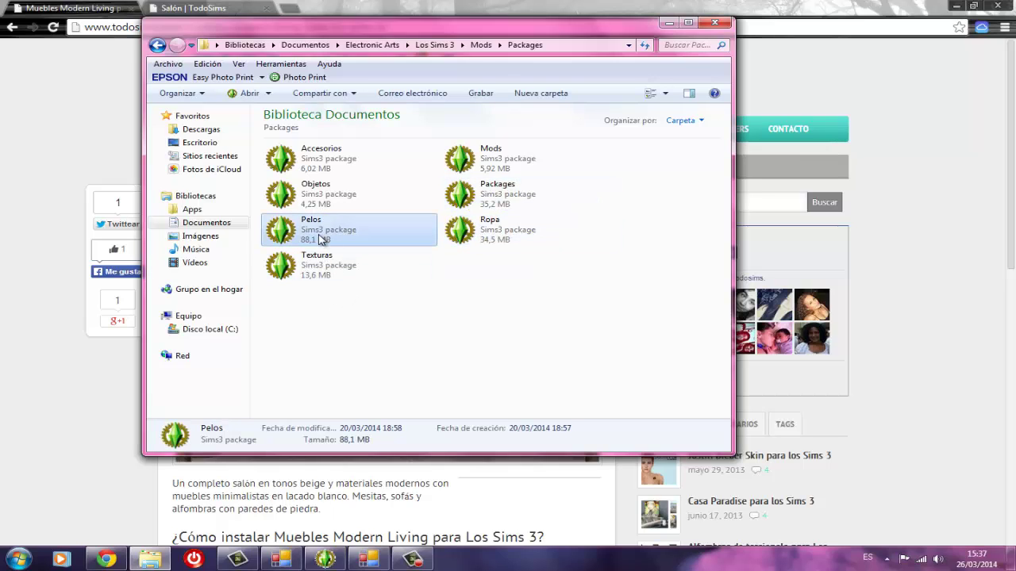
# Step: Minimise the browser and open the desktop folder Descargas - copia(NO BORRAR) alongside the Packages window
pyautogui.click(957, 7)
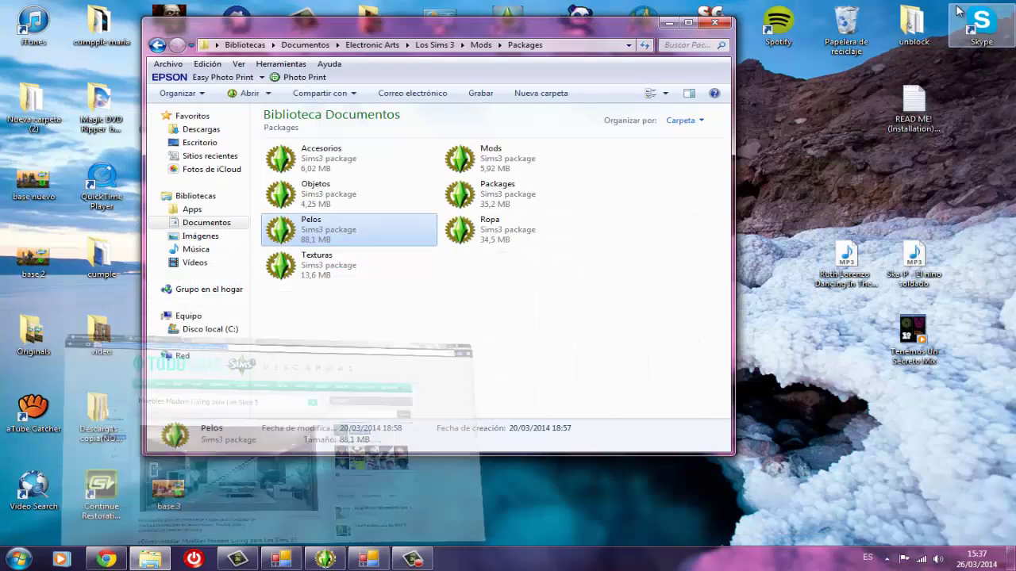
pyautogui.moveTo(587, 51); pyautogui.dragTo(733, 51)
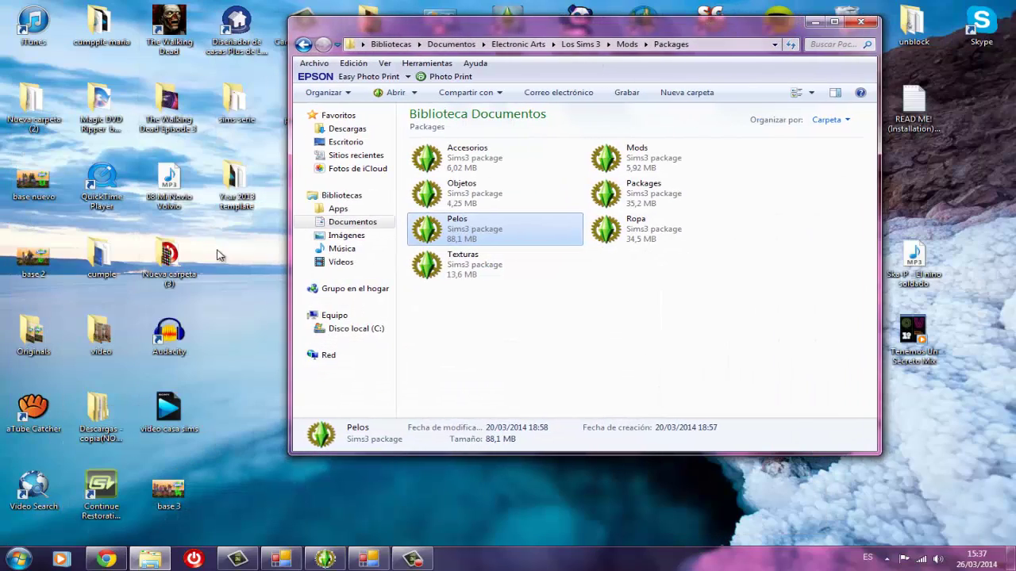
pyautogui.doubleClick(109, 412)
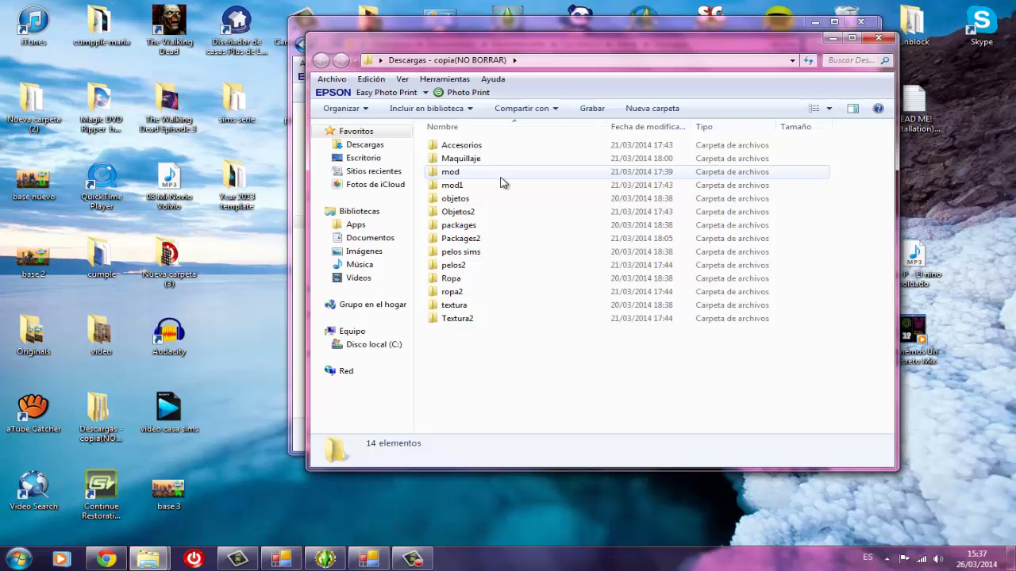
pyautogui.moveTo(531, 43); pyautogui.dragTo(245, 58)
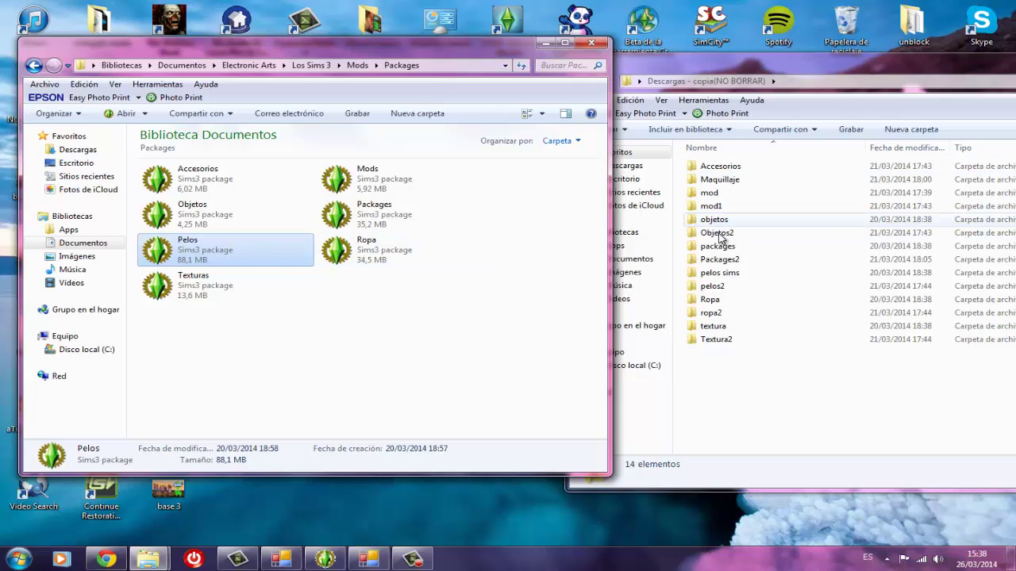
# Step: Look at all the individual hair files in the pelos sims folder and compare them with the merged Pelos package
pyautogui.doubleClick(720, 272)
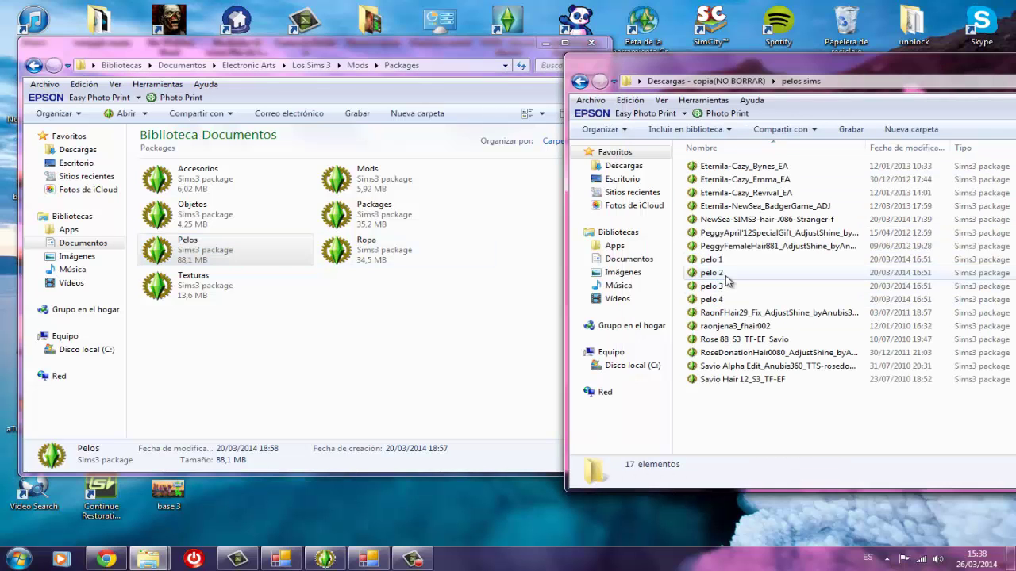
pyautogui.moveTo(725, 418); pyautogui.dragTo(746, 167)
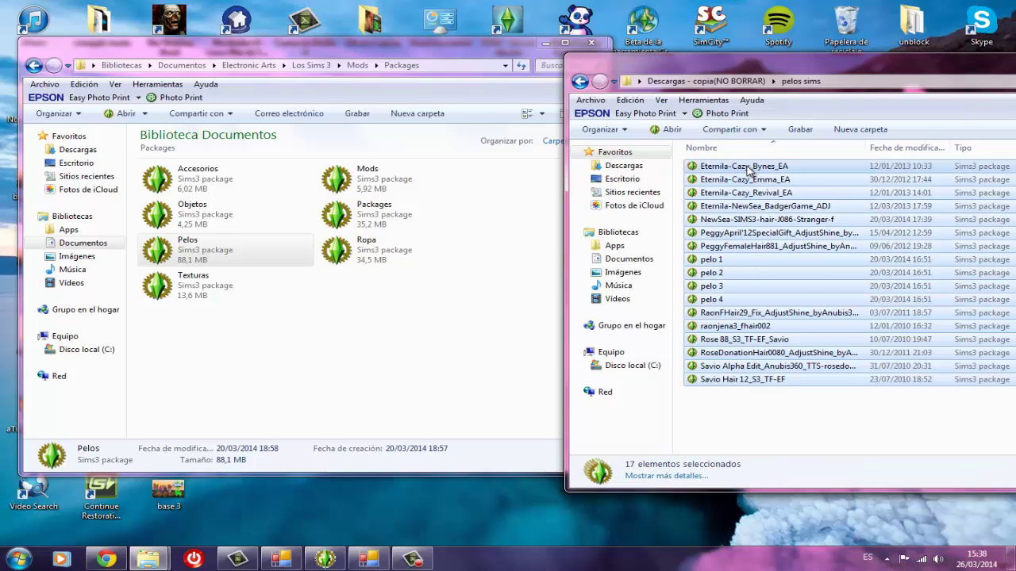
pyautogui.click(201, 263)
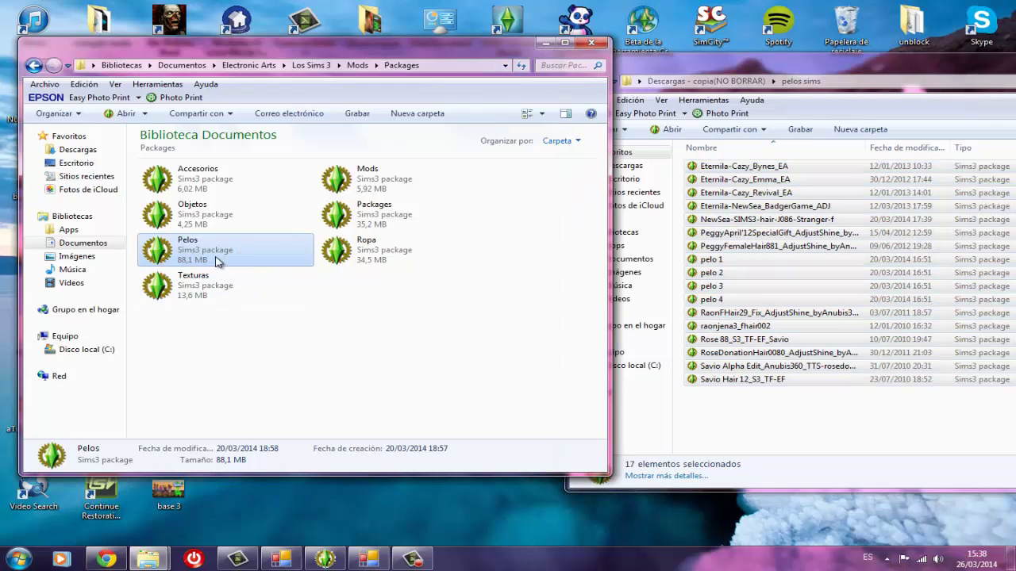
pyautogui.moveTo(718, 71); pyautogui.dragTo(763, 71)
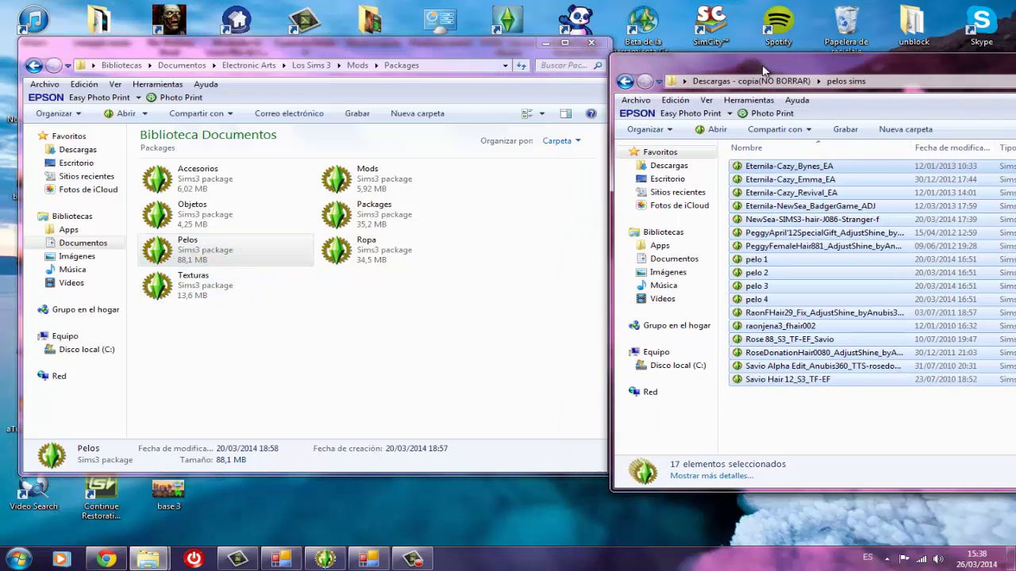
# Step: Look at all the individual files in the mod folder and compare them with the merged Mods package
pyautogui.click(624, 81)
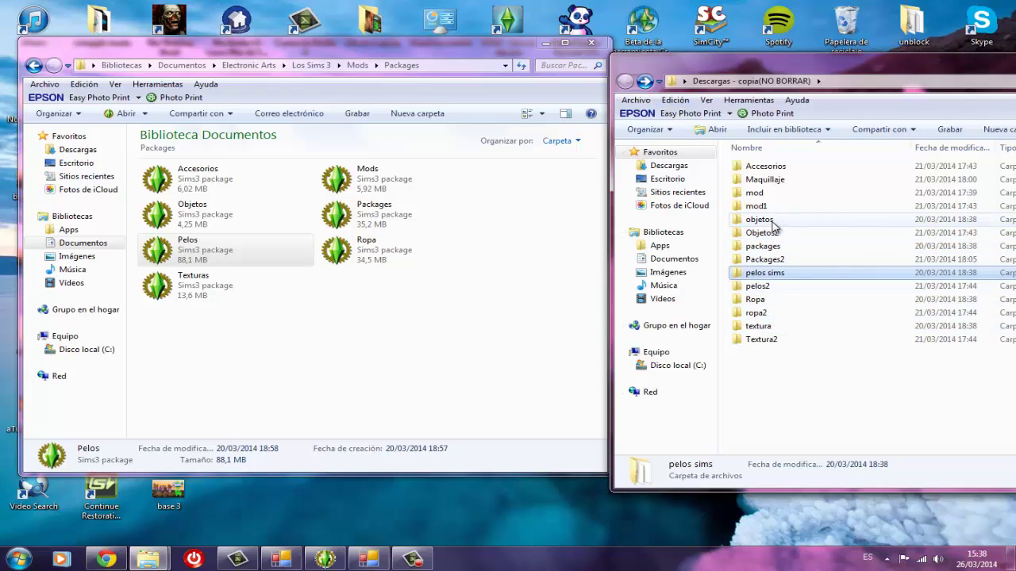
pyautogui.doubleClick(765, 193)
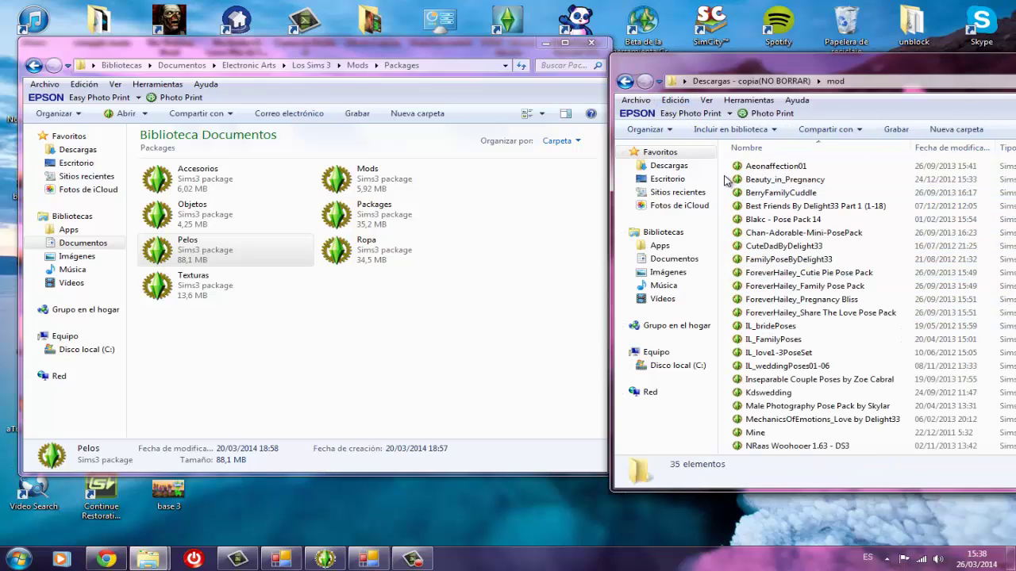
pyautogui.moveTo(727, 181); pyautogui.dragTo(868, 459)
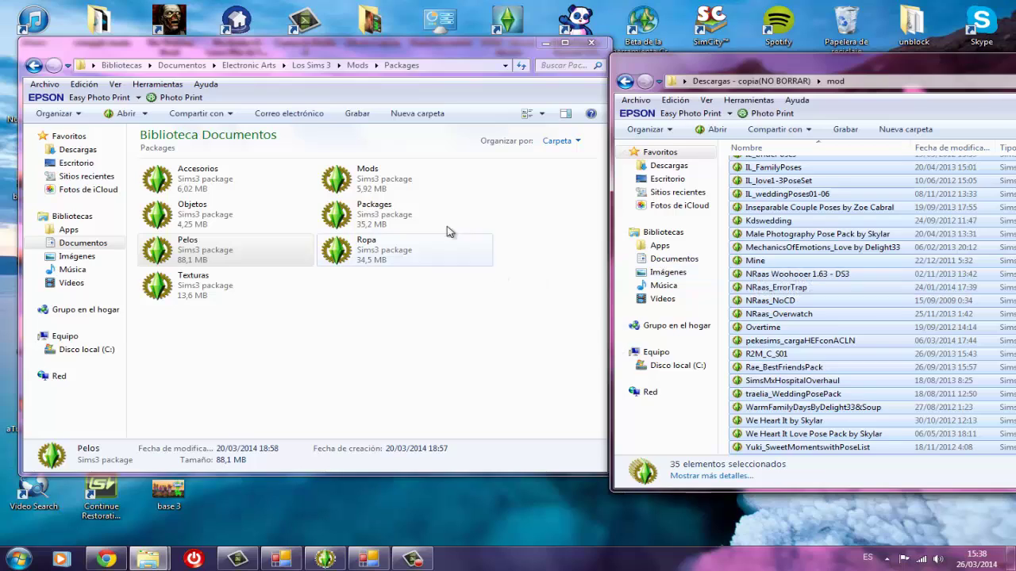
pyautogui.click(385, 187)
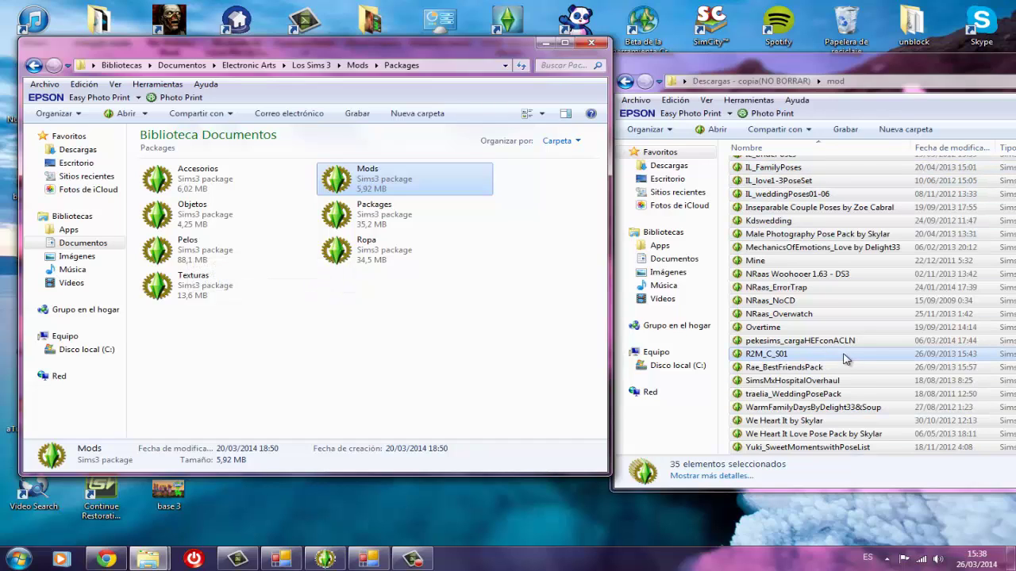
pyautogui.click(399, 311)
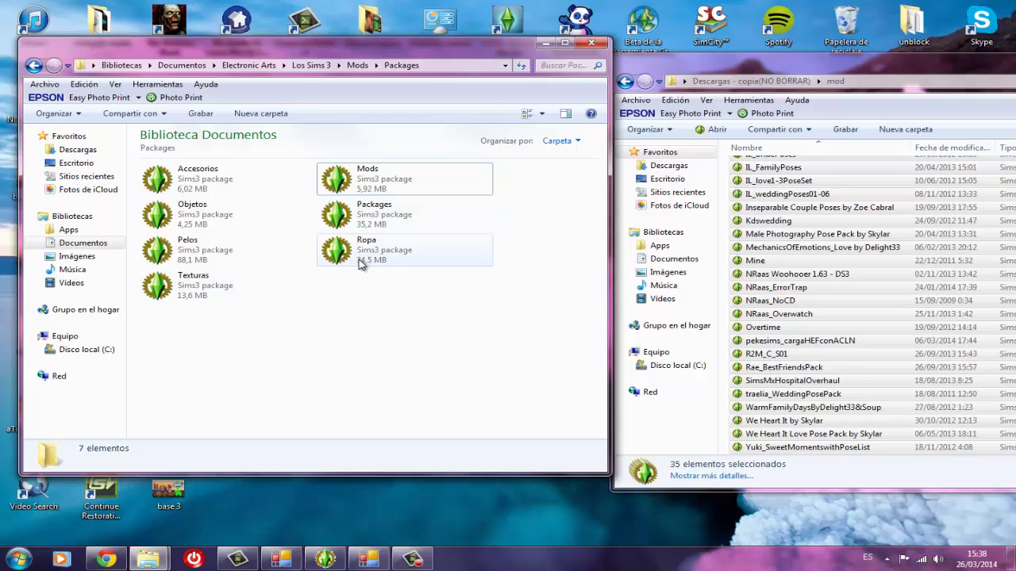
# Step: Minimise both folder windows and switch to Chrome with the Muebles Modern Living page
pyautogui.moveTo(794, 67)
pyautogui.mouseDown()
pyautogui.moveTo(508, 56)
pyautogui.moveTo(785, 64)
pyautogui.mouseUp()
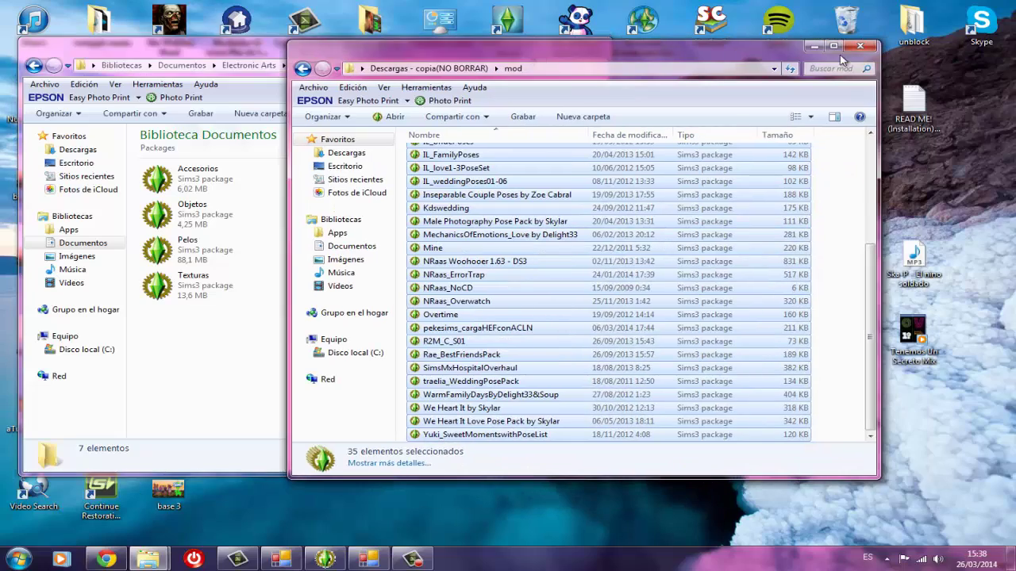
pyautogui.click(811, 48)
pyautogui.click(546, 42)
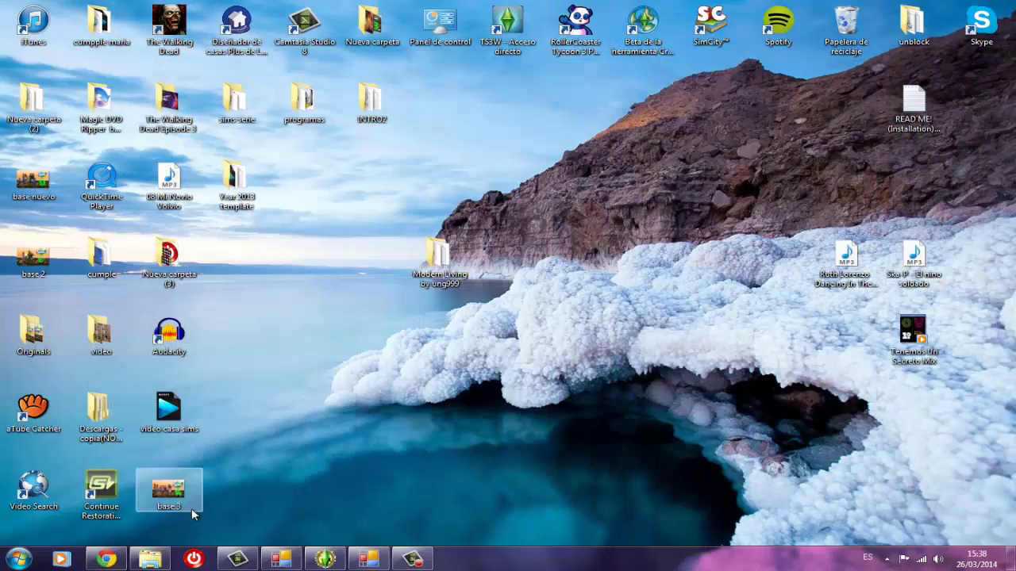
pyautogui.click(123, 563)
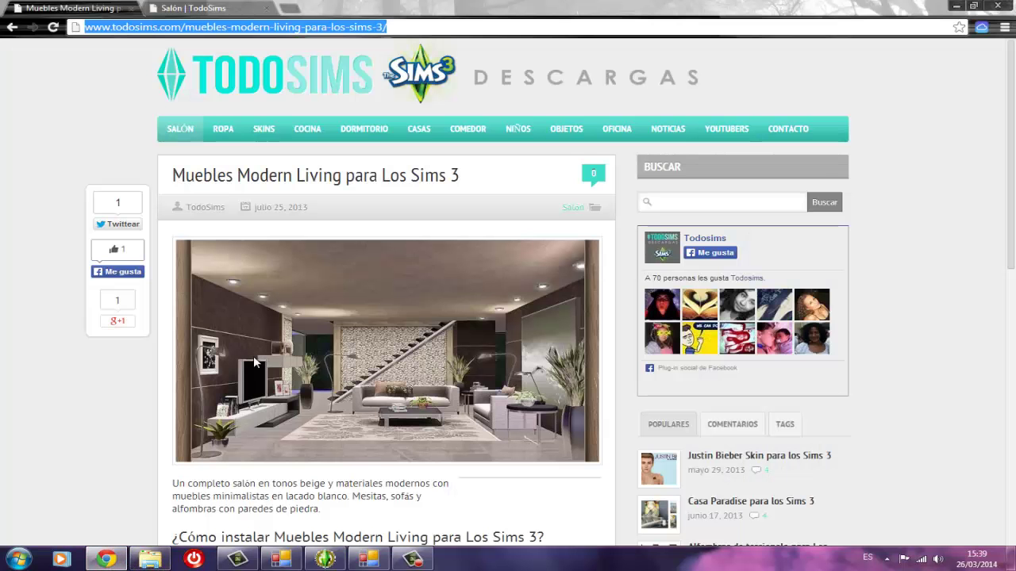
# Step: Follow the Muebles Modern Living download link and download Modern-Living-by-ung999.zip from File-Upload.net
pyautogui.scroll(-3, 666, 426)
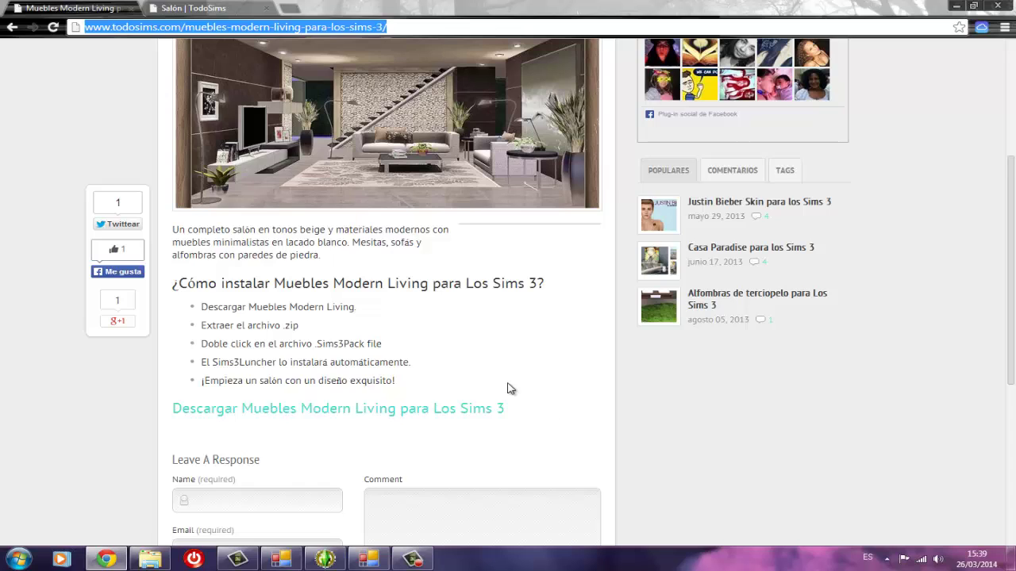
pyautogui.scroll(1, 508, 388)
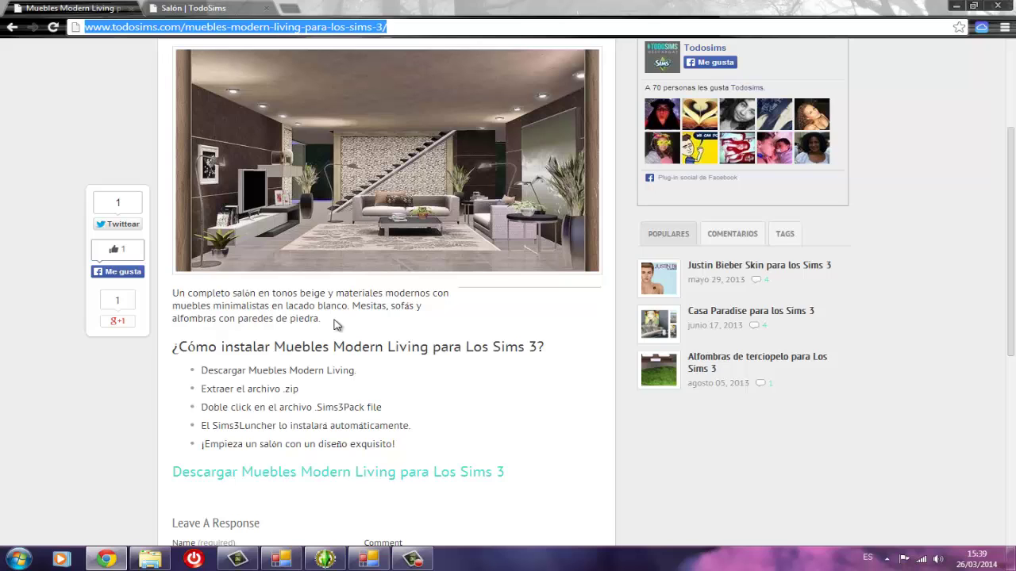
pyautogui.click(418, 474)
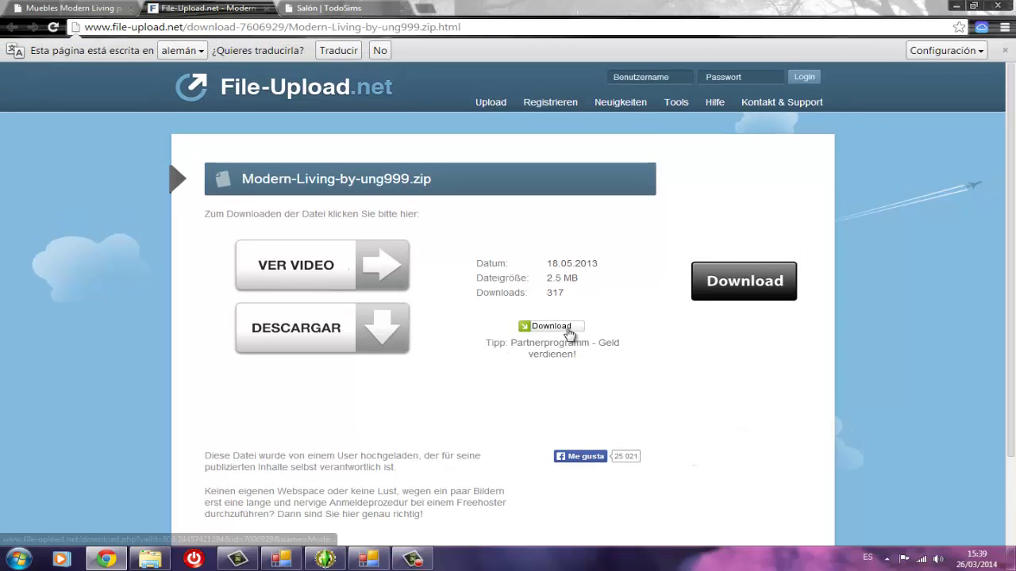
pyautogui.click(568, 333)
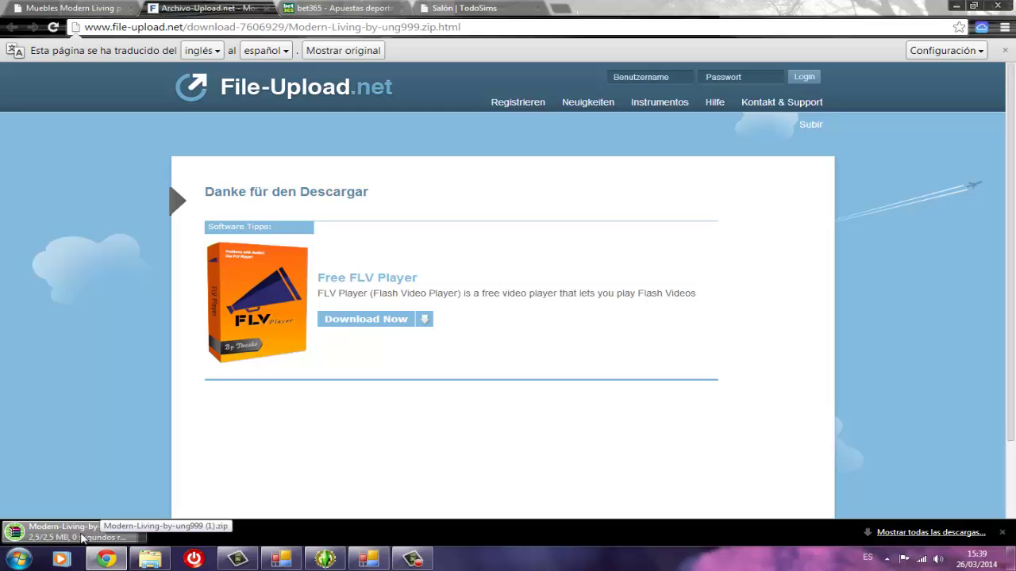
# Step: Extract the Modern Living folder from the downloaded zip to the desktop without replacing any existing files, and return to the desktop
pyautogui.click(99, 537)
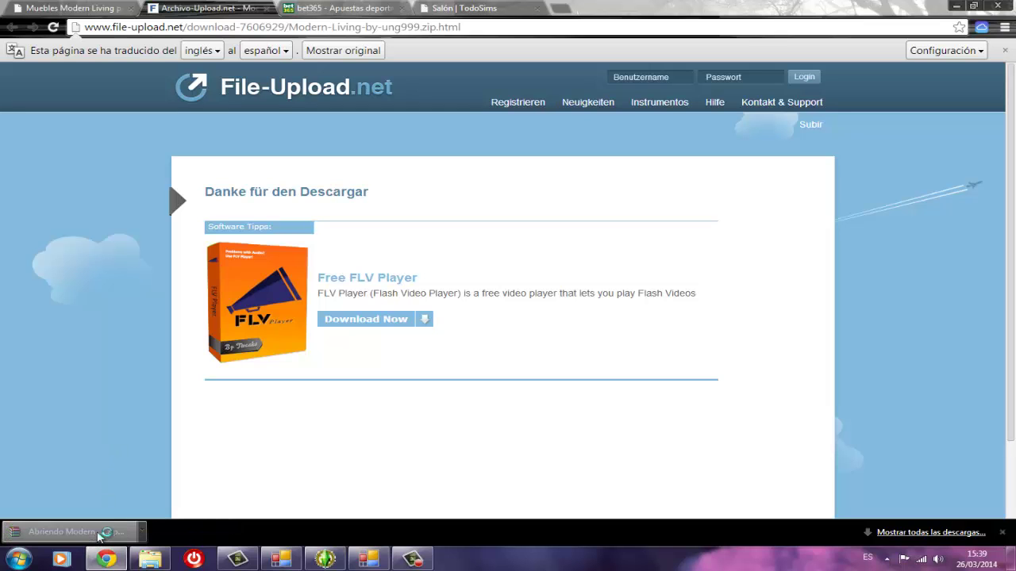
pyautogui.click(103, 160)
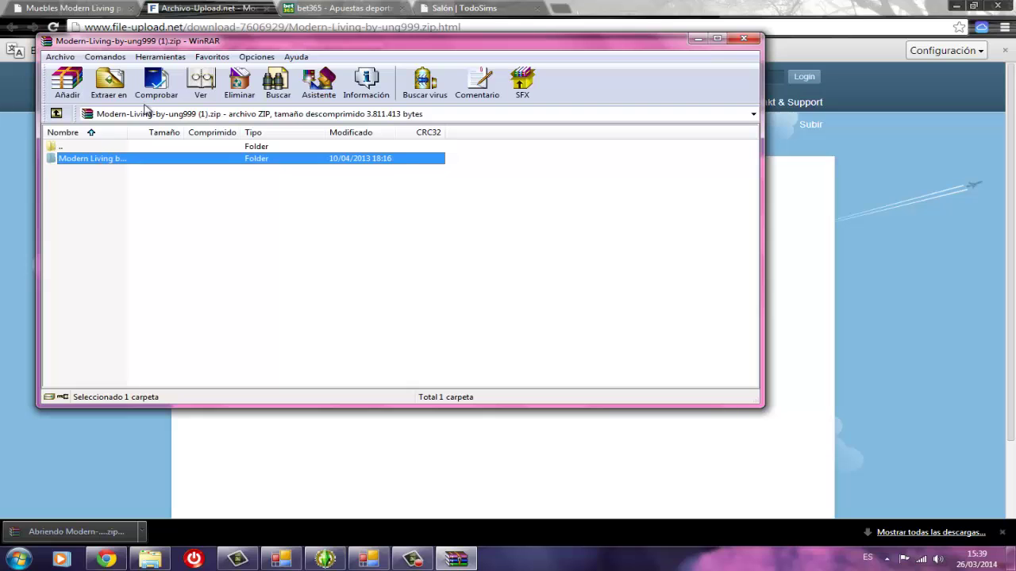
pyautogui.click(108, 82)
pyautogui.click(419, 151)
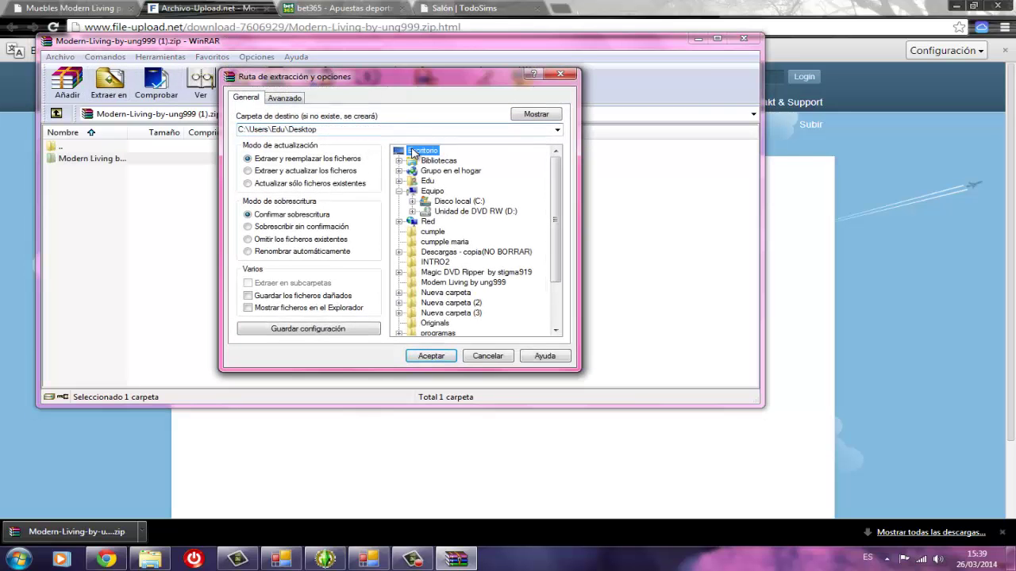
pyautogui.click(447, 359)
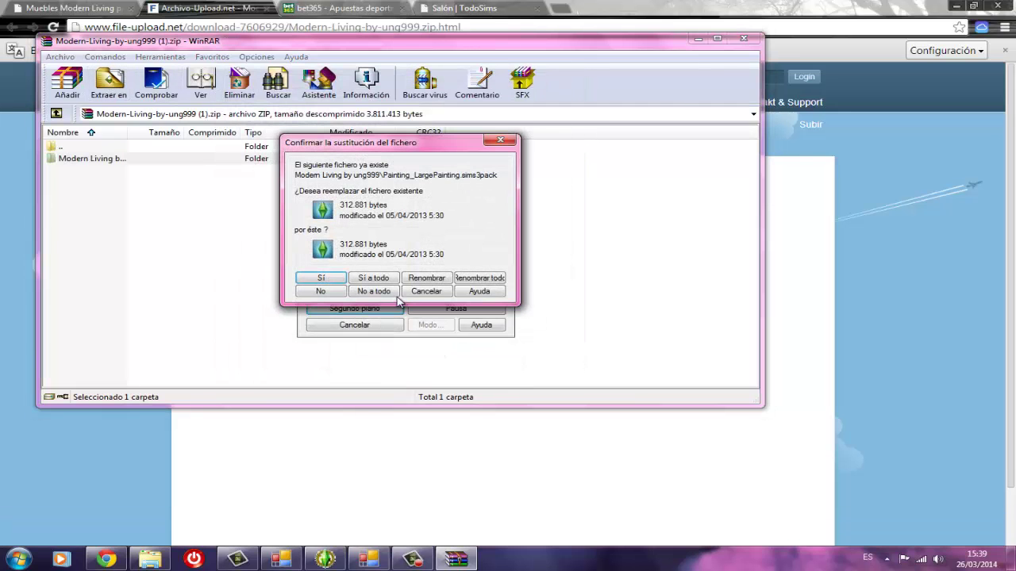
pyautogui.click(374, 292)
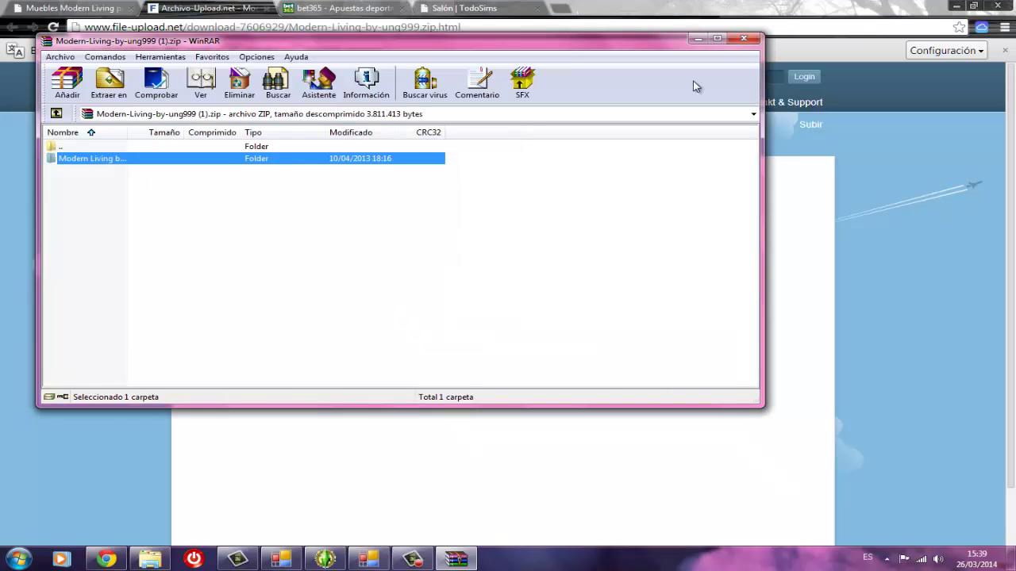
pyautogui.click(743, 41)
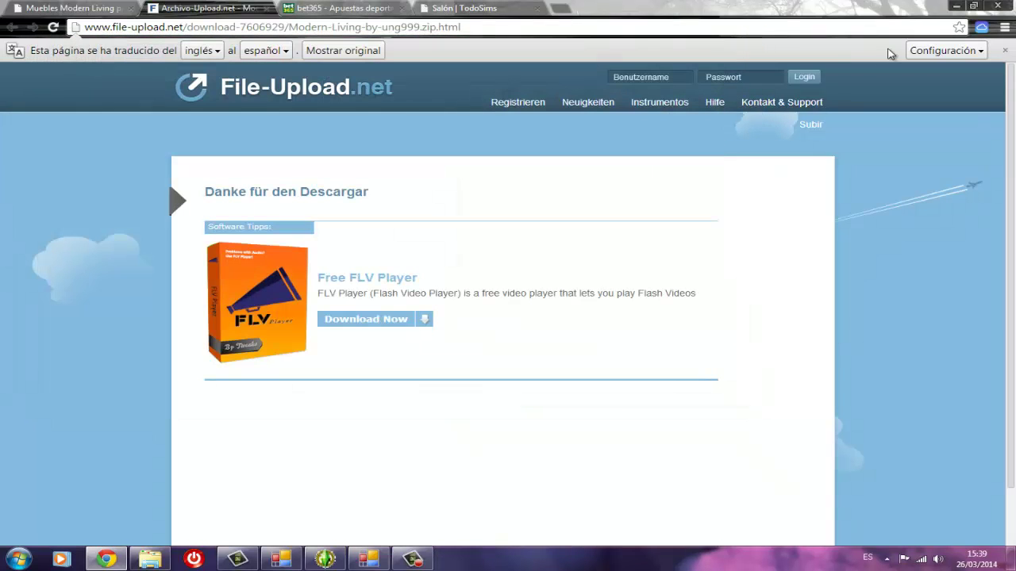
pyautogui.click(960, 8)
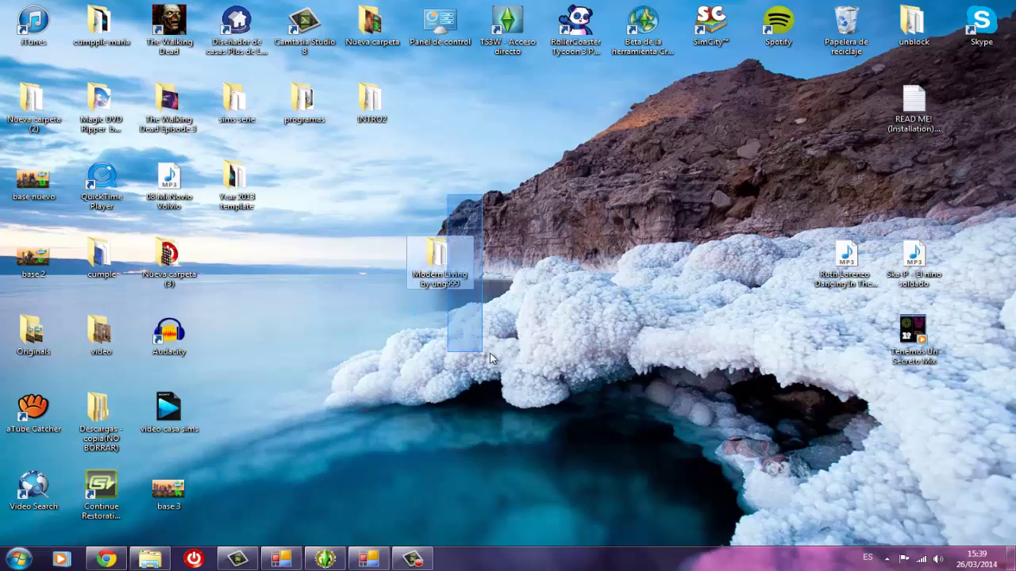
# Step: Open the Modern Living by ung999 folder and move its READ ME! text file to the desktop, replacing the existing copy
pyautogui.doubleClick(447, 270)
pyautogui.moveTo(451, 415); pyautogui.dragTo(457, 163)
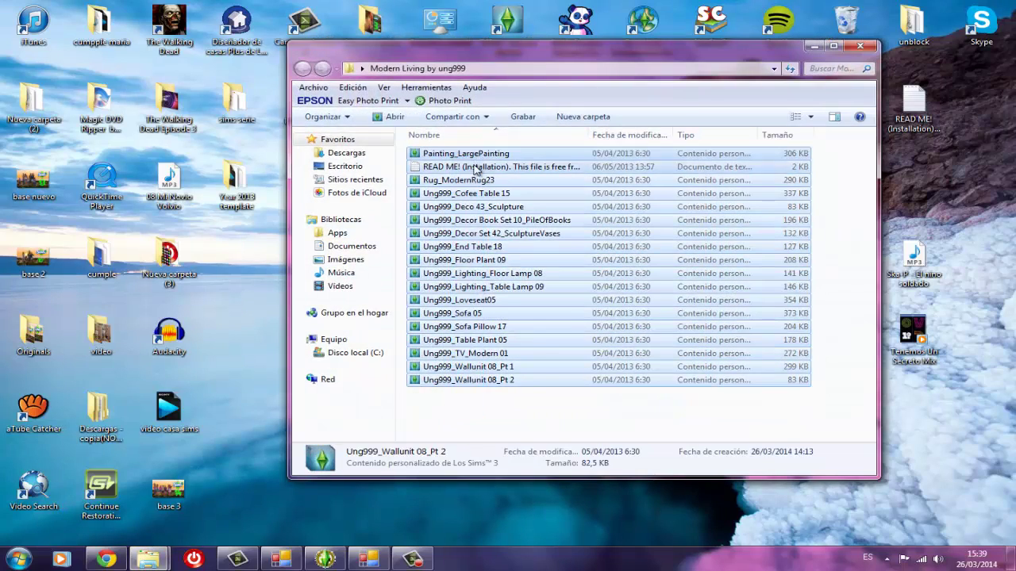
pyautogui.click(474, 168)
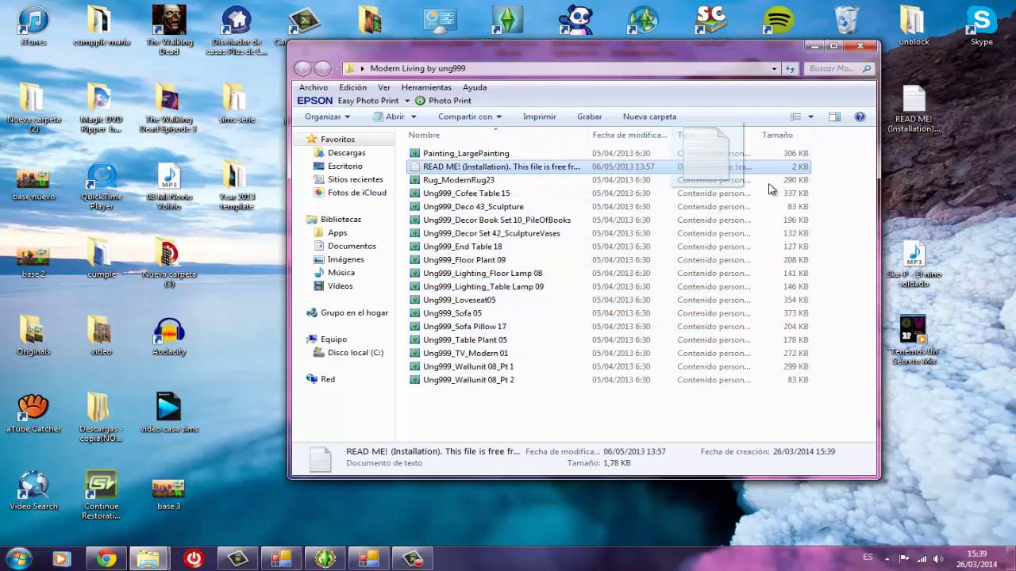
pyautogui.moveTo(967, 201); pyautogui.dragTo(966, 200)
pyautogui.click(539, 222)
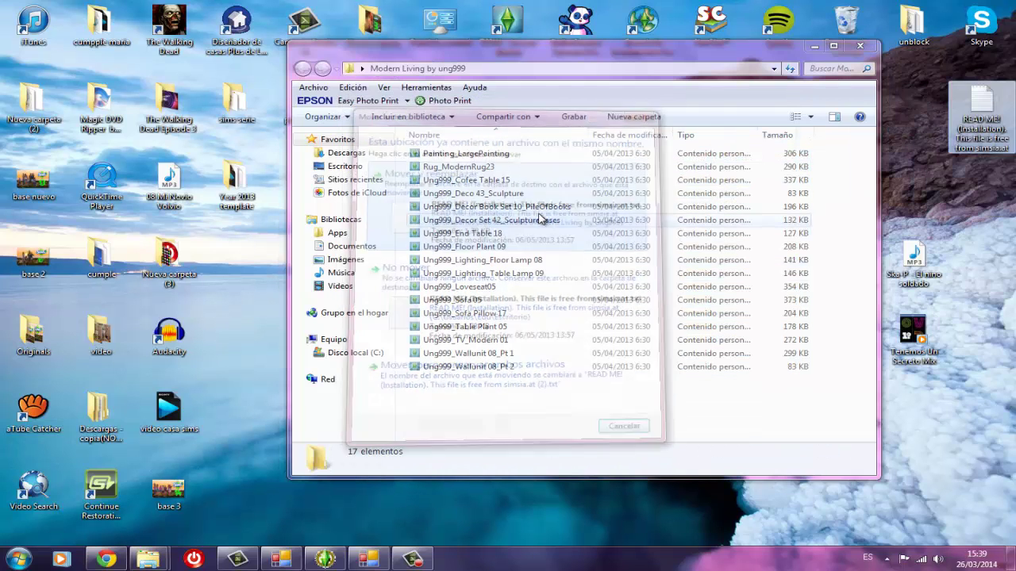
# Step: Select all the remaining furniture files in the Modern Living by ung999 folder
pyautogui.moveTo(455, 165); pyautogui.dragTo(456, 167)
pyautogui.click(460, 415)
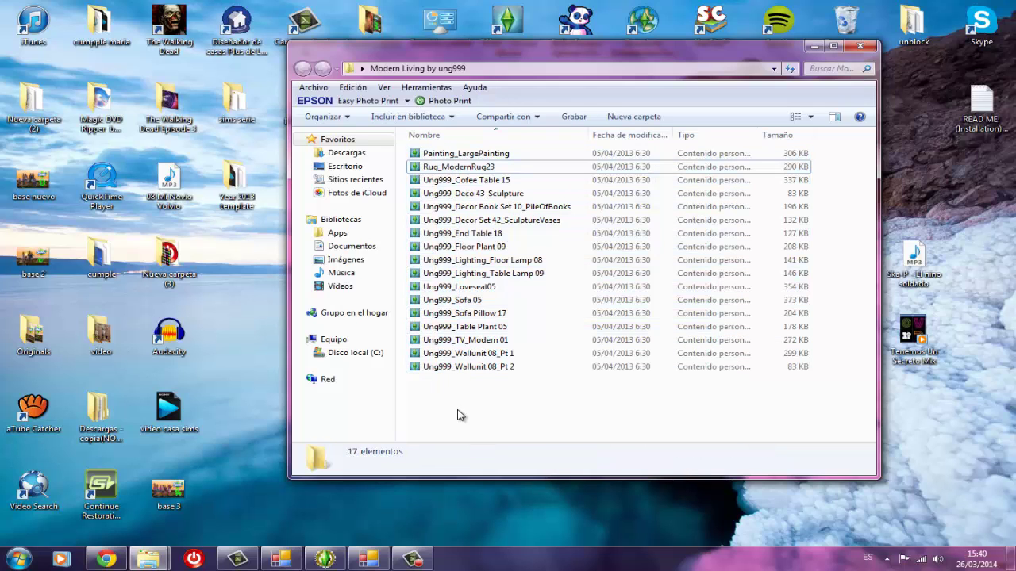
pyautogui.moveTo(460, 415); pyautogui.dragTo(429, 147)
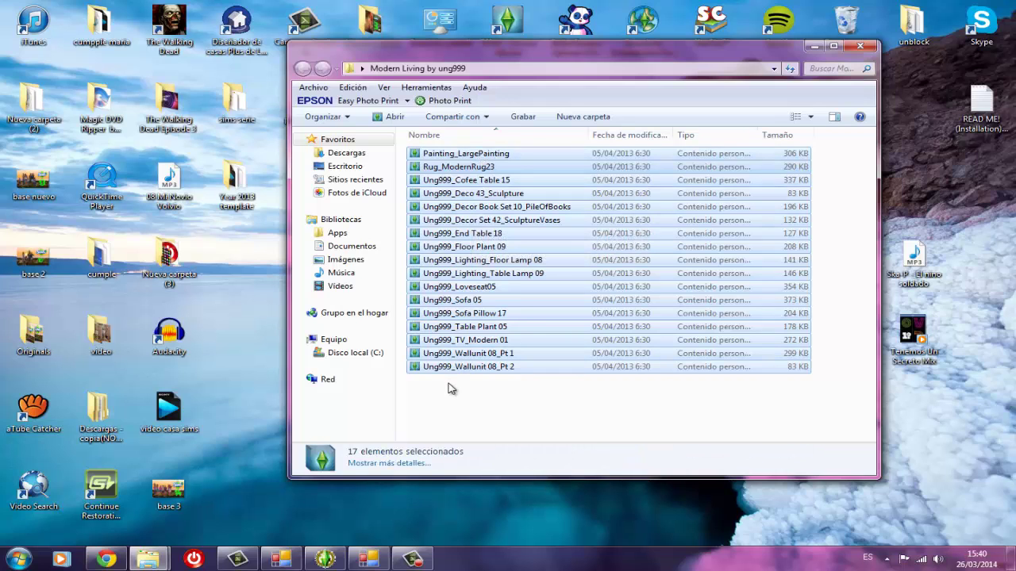
# Step: Switch to Multi Sims3Pack Extractor and set the desktop folder Modern Living by ung999 as the Sims3Packs source
pyautogui.click(363, 562)
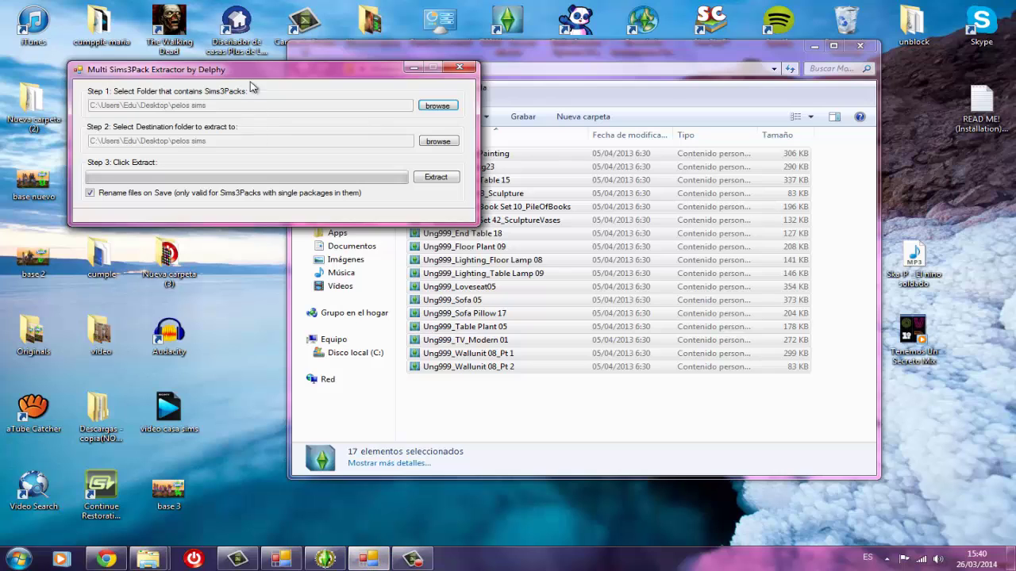
pyautogui.moveTo(254, 76); pyautogui.dragTo(317, 201)
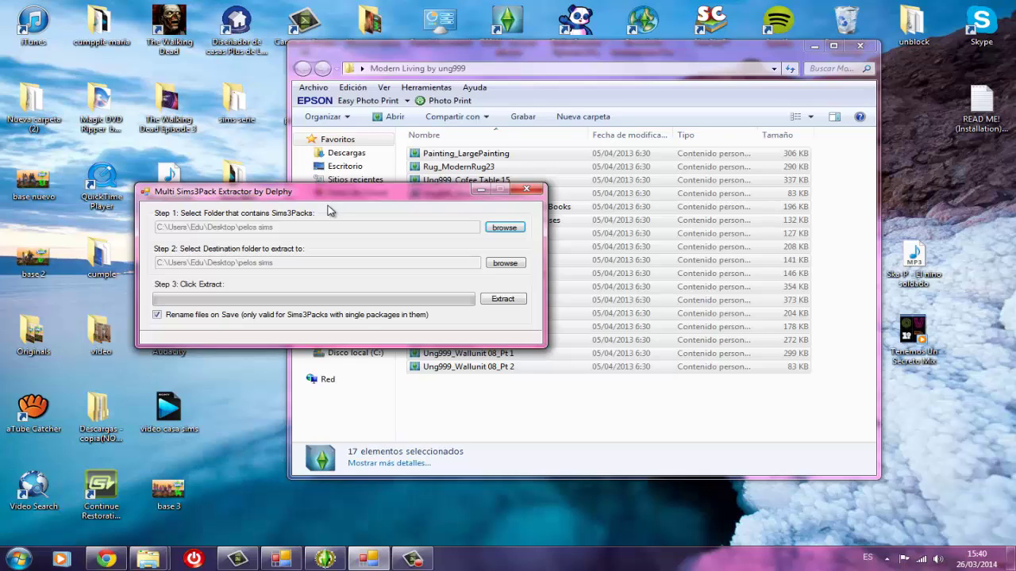
pyautogui.click(503, 228)
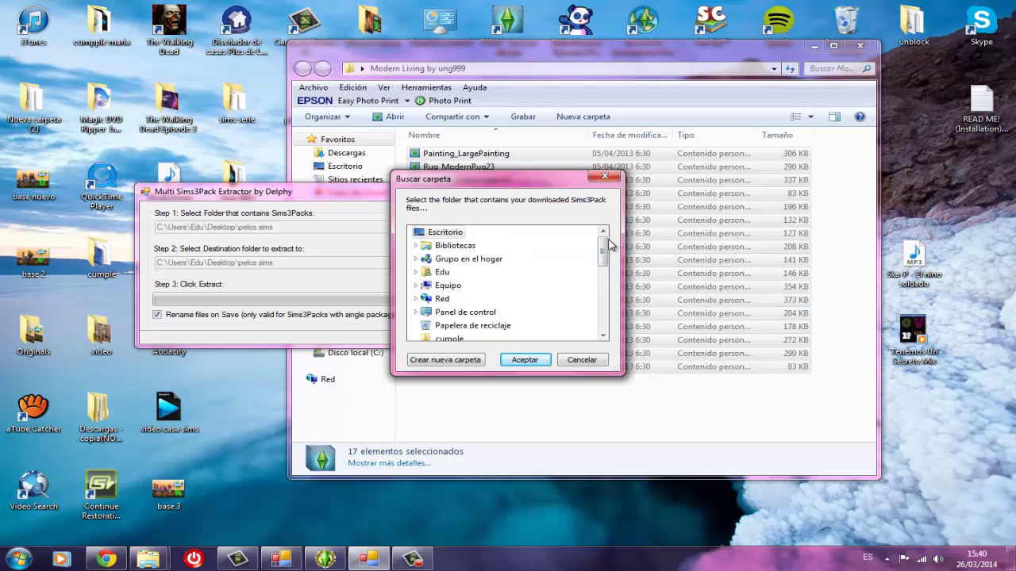
pyautogui.scroll(-1, 605, 249)
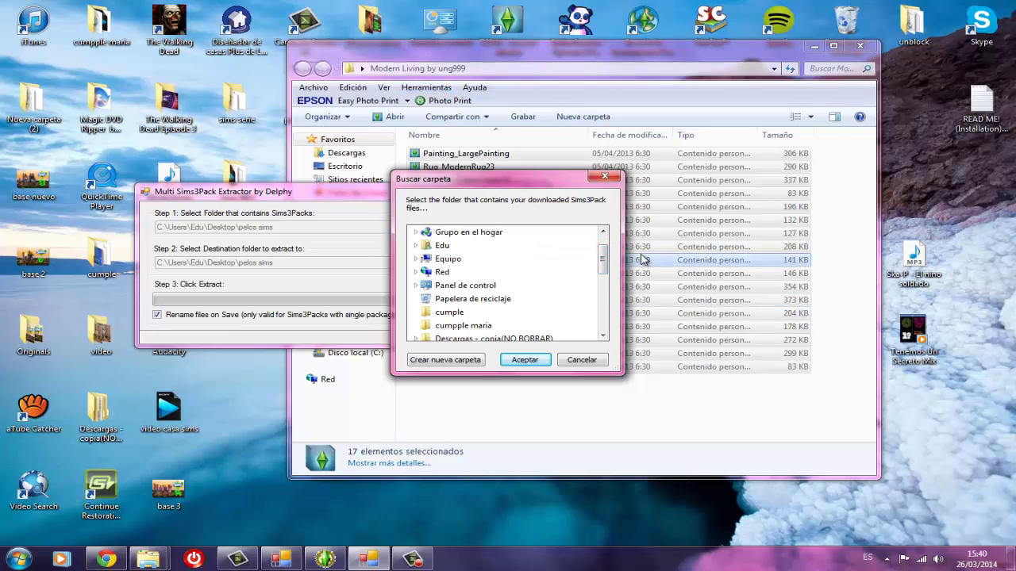
pyautogui.moveTo(603, 261); pyautogui.dragTo(599, 281)
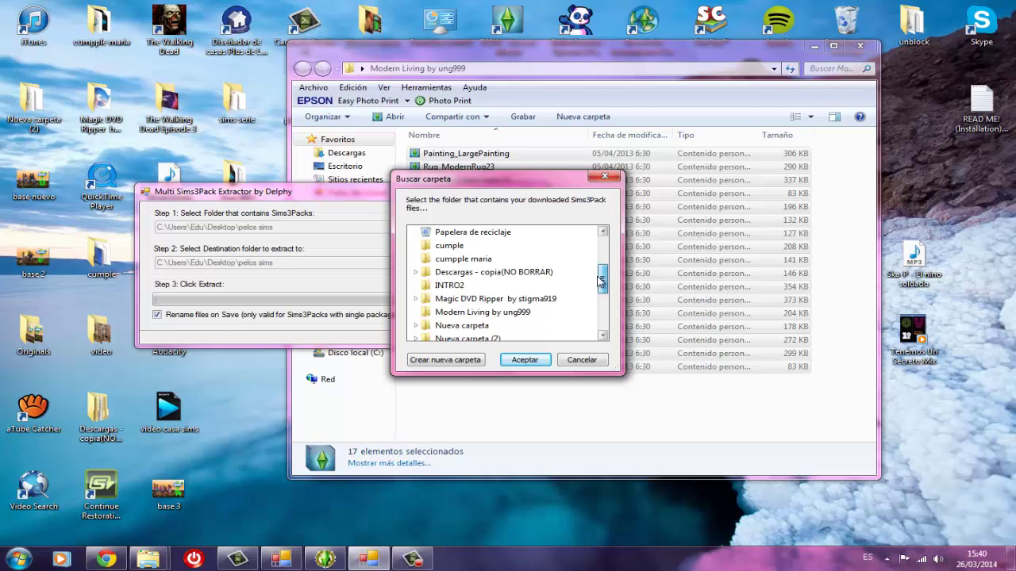
pyautogui.click(480, 312)
pyautogui.click(525, 359)
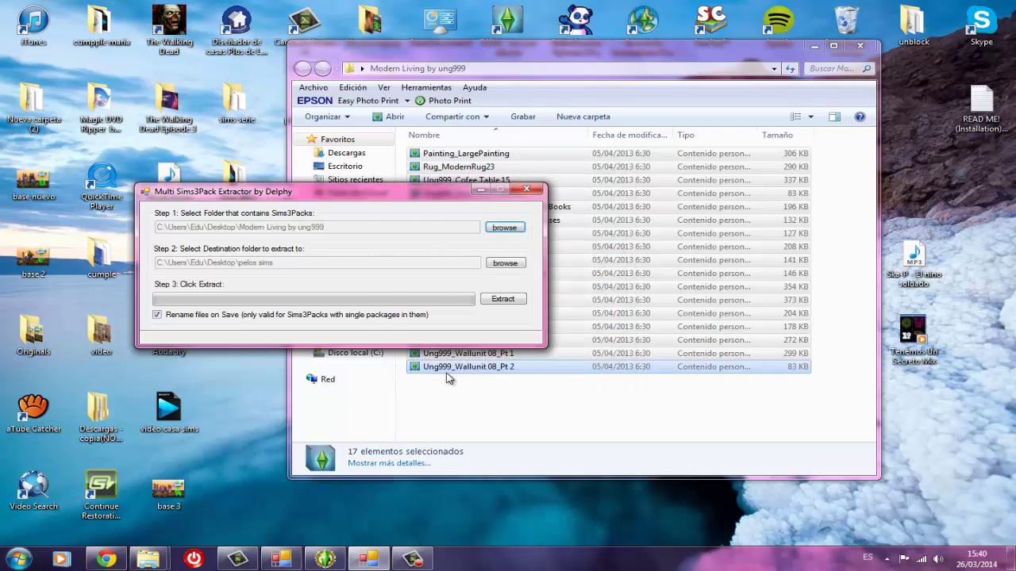
# Step: Set Modern Living by ung999 as the destination folder too, extract the Sims3Packs, and close the extractor
pyautogui.click(504, 263)
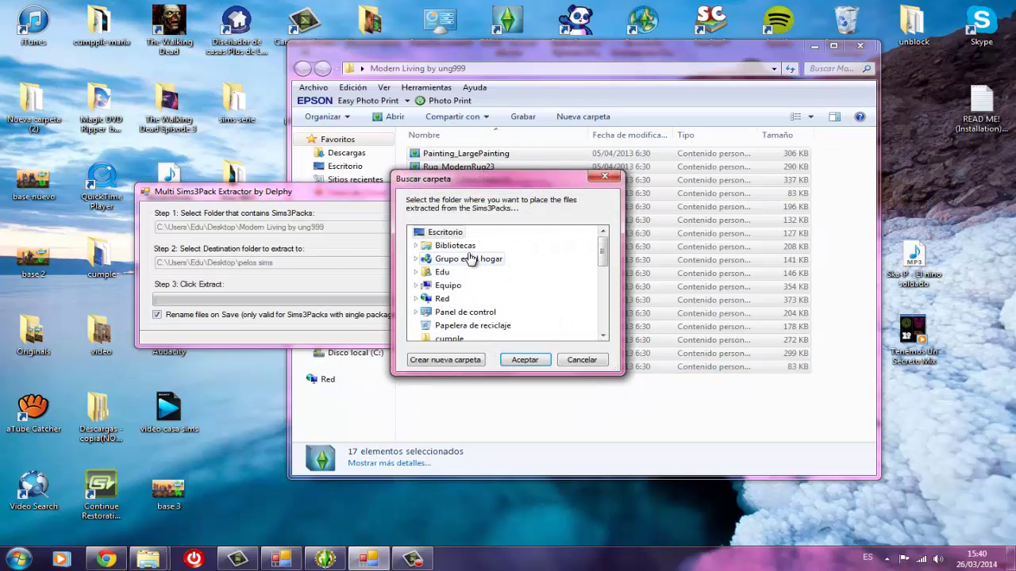
pyautogui.moveTo(601, 252); pyautogui.dragTo(605, 270)
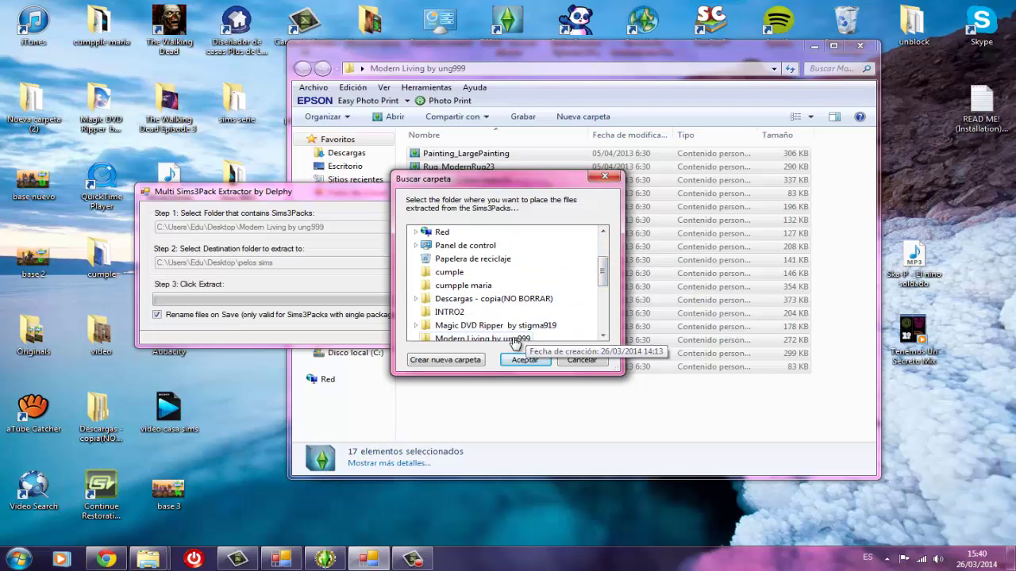
pyautogui.click(485, 339)
pyautogui.click(524, 359)
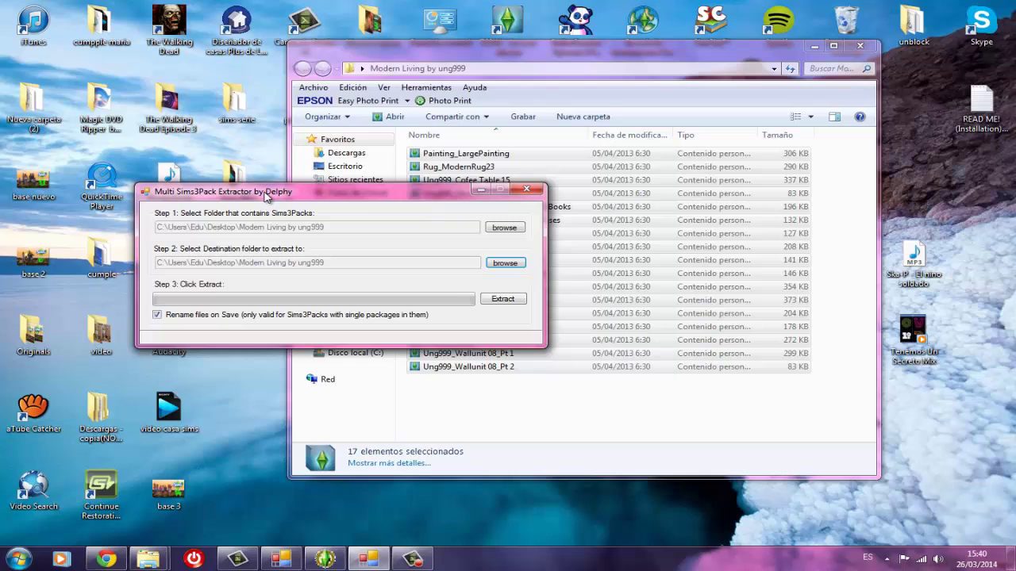
pyautogui.click(502, 299)
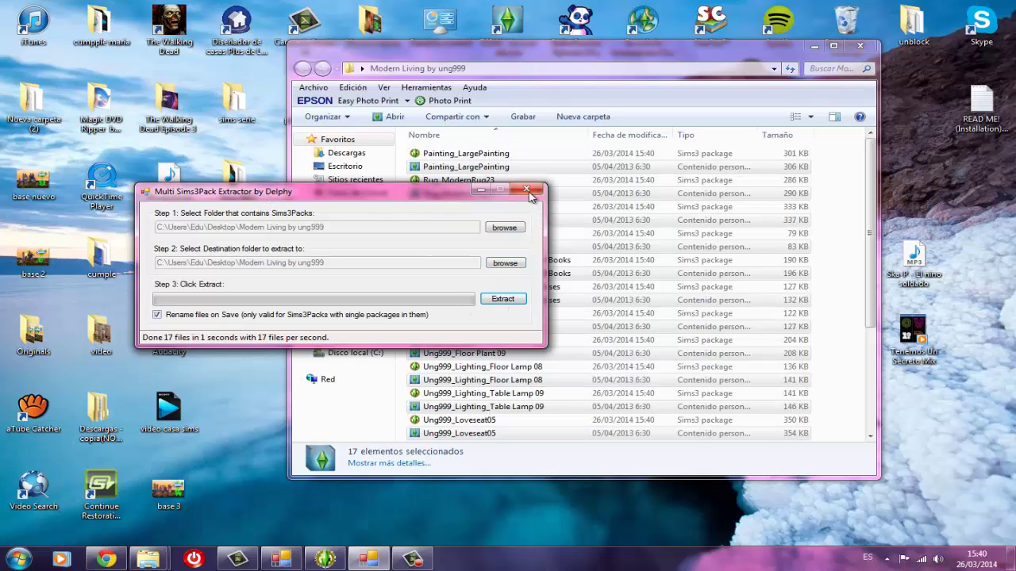
pyautogui.click(527, 191)
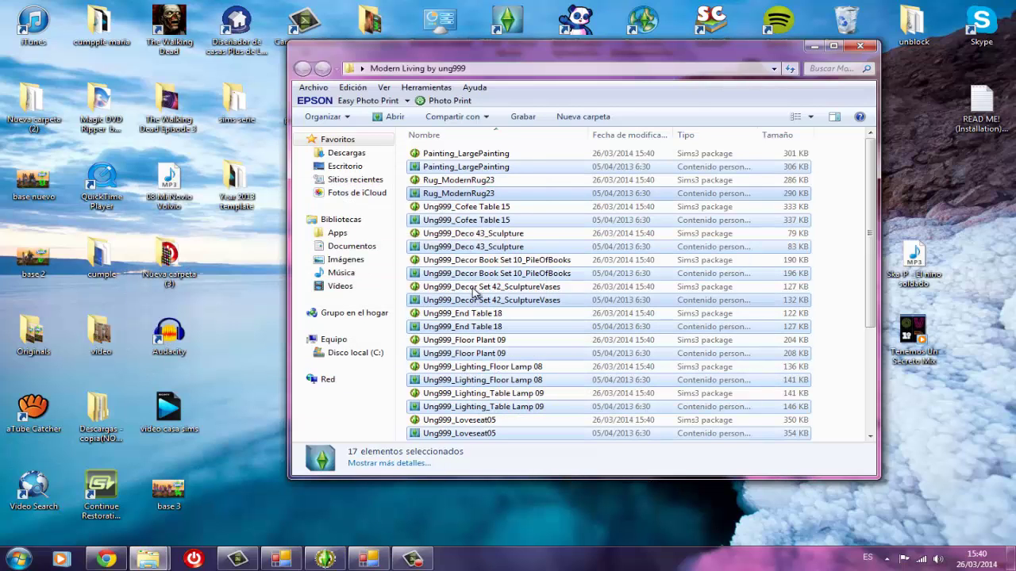
# Step: Delete the selected original Sims3Pack files from the folder, keeping only the extracted package files
pyautogui.rightClick(516, 168)
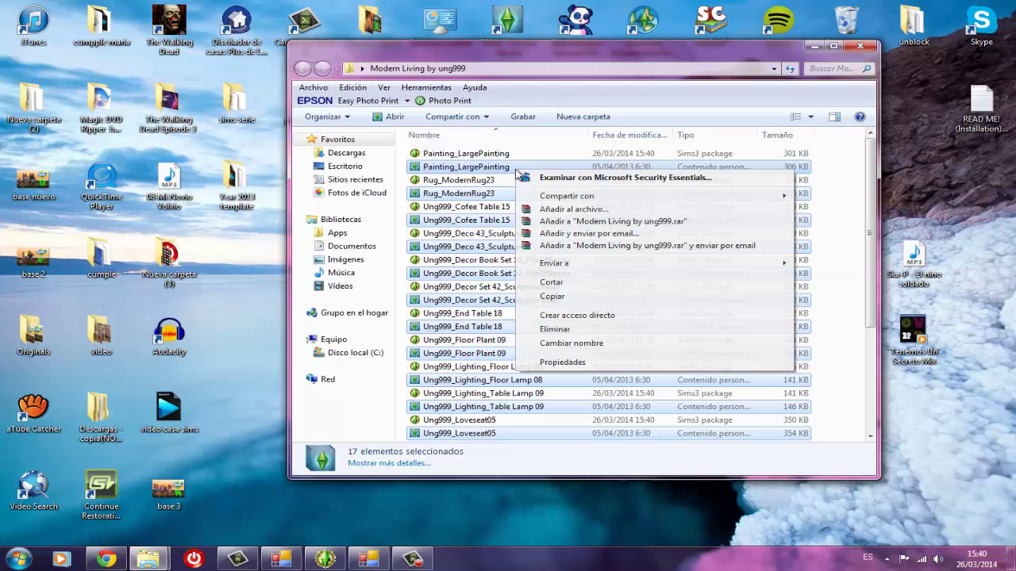
pyautogui.click(558, 328)
pyautogui.click(575, 297)
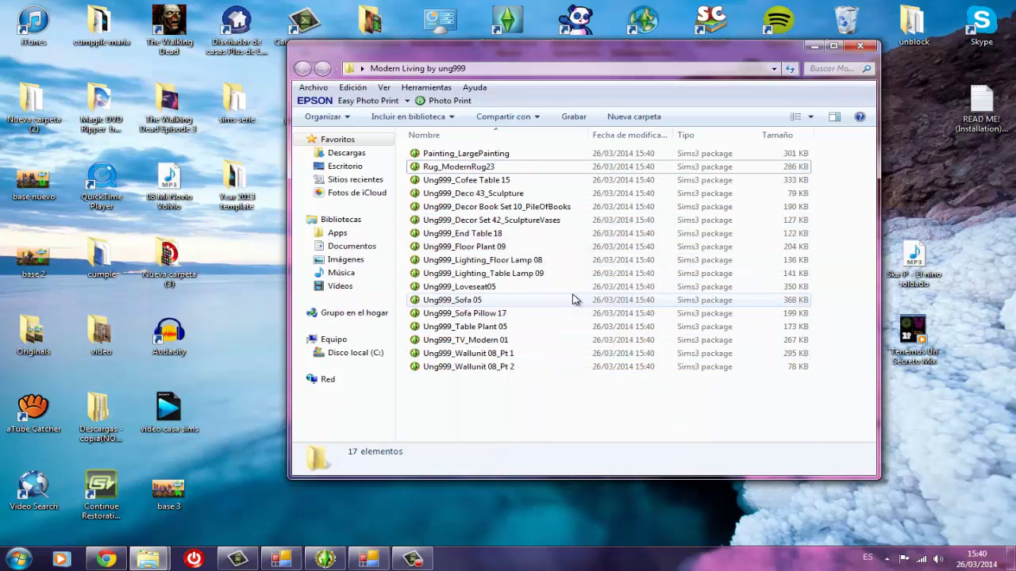
pyautogui.moveTo(475, 384); pyautogui.dragTo(470, 418)
pyautogui.moveTo(537, 421); pyautogui.dragTo(452, 151)
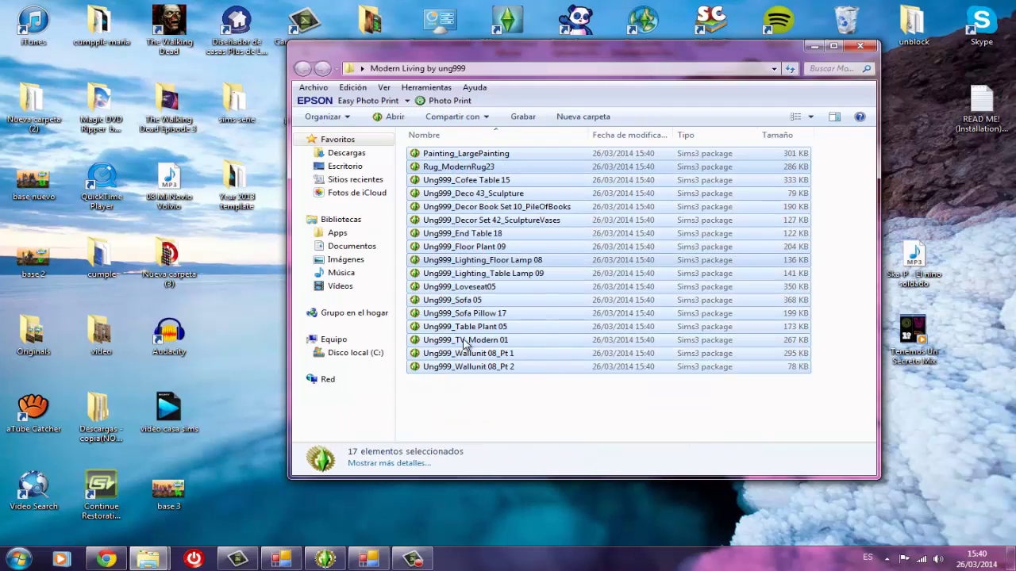
pyautogui.click(468, 386)
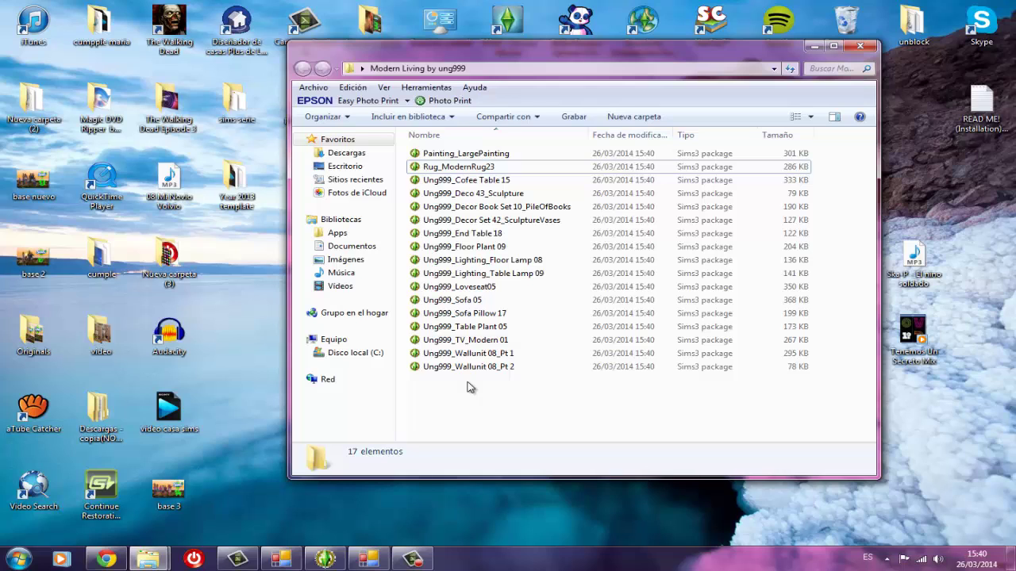
# Step: Switch to Sims3 Dashboard and scan the Modern Living by ung999 folder for package files
pyautogui.moveTo(308, 559)
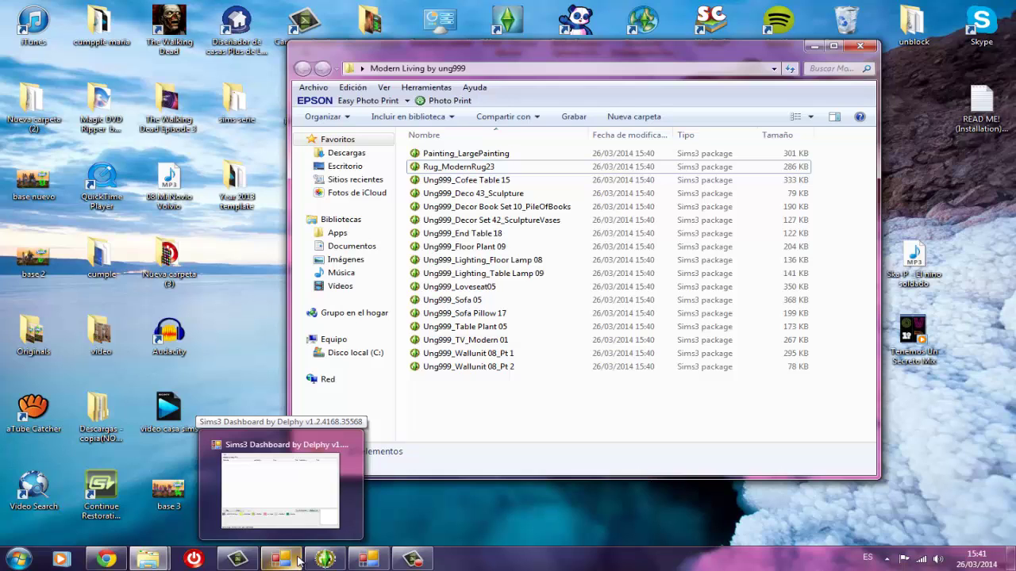
pyautogui.click(300, 562)
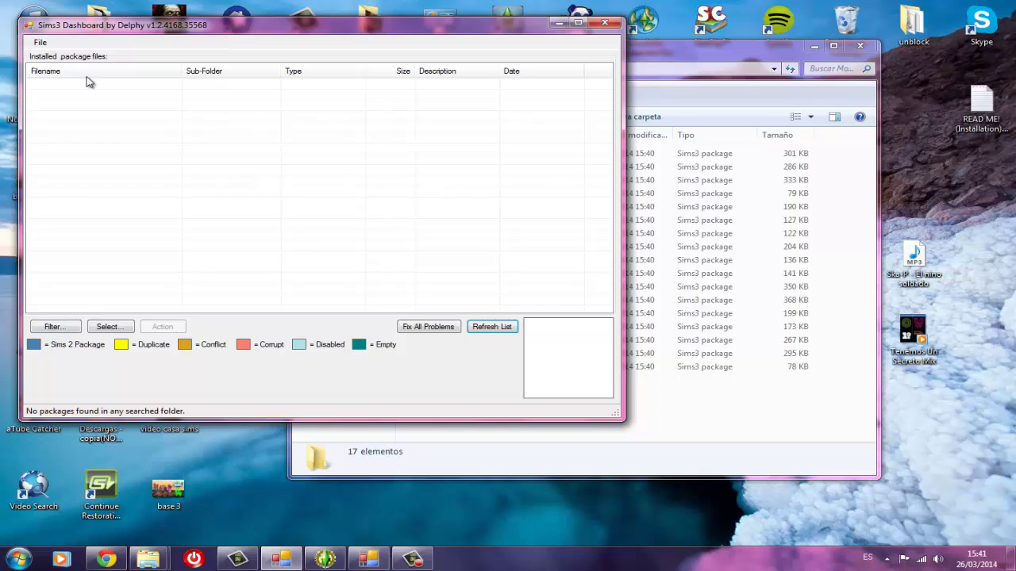
pyautogui.click(47, 46)
pyautogui.click(66, 57)
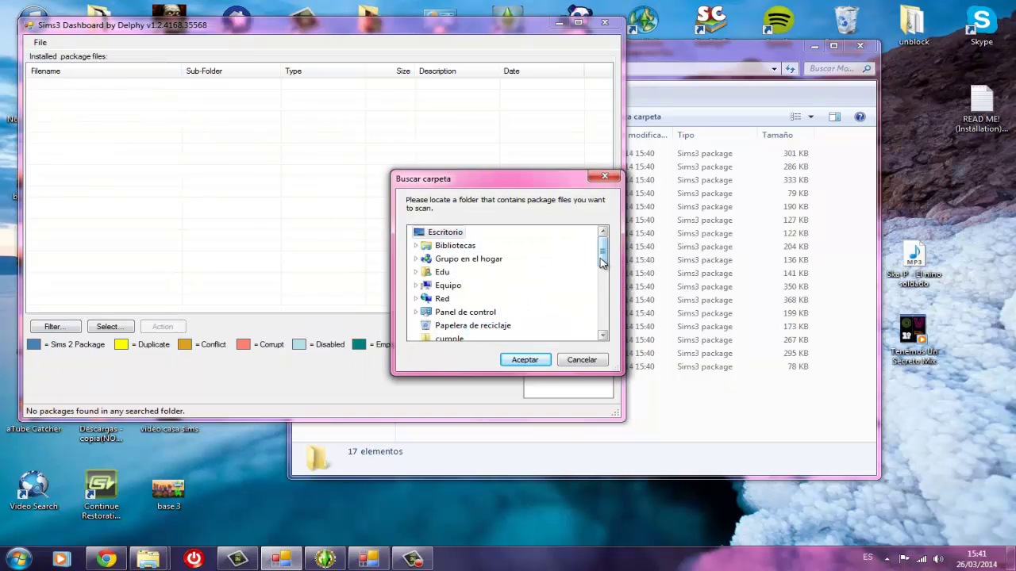
pyautogui.moveTo(604, 264); pyautogui.dragTo(605, 288)
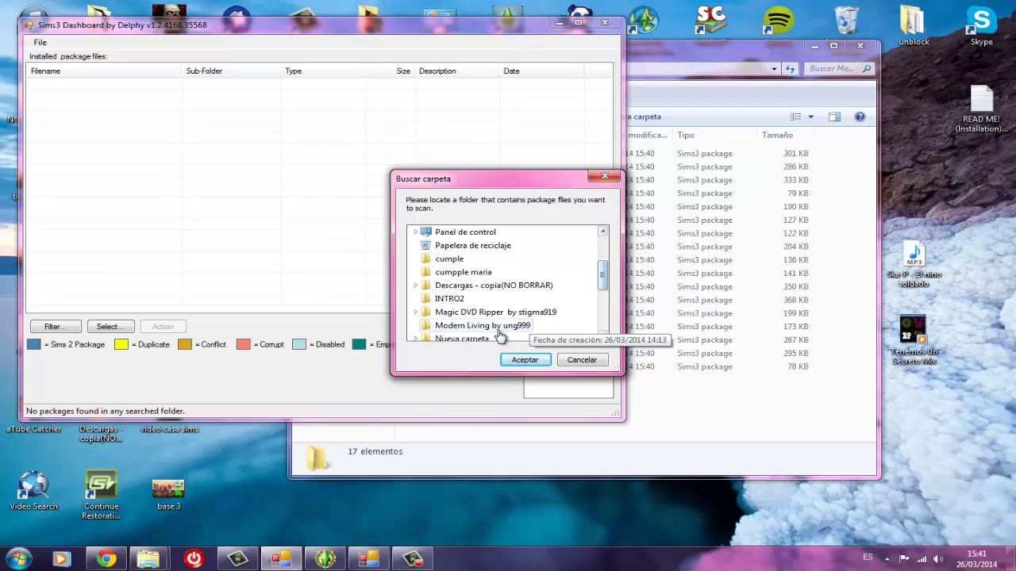
pyautogui.click(524, 360)
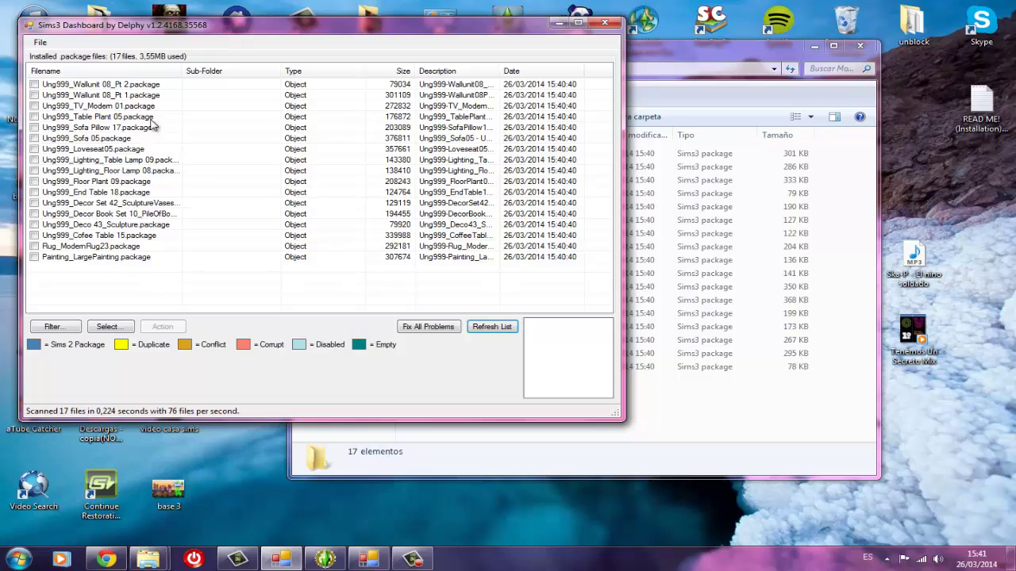
# Step: Look through the preview images of the scanned packages from Wallunit 08_Pt 2 down to Painting_LargePainting, and minimise the dashboard
pyautogui.click(175, 86)
pyautogui.press('Down')
pyautogui.press('Down')
pyautogui.press('Down')
pyautogui.press('Down')
pyautogui.press('Down')
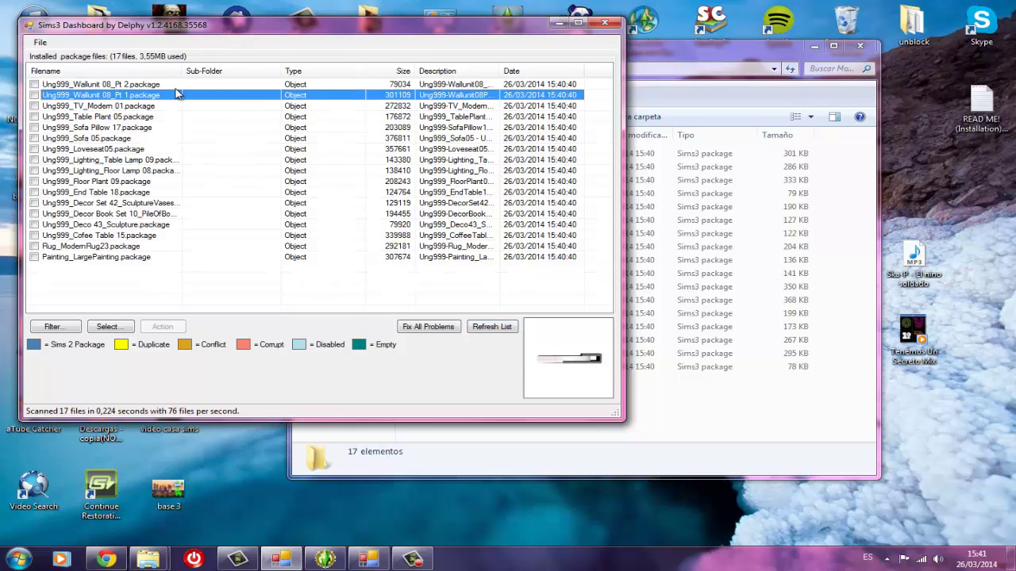
pyautogui.press('Down')
pyautogui.press('Down')
pyautogui.press('Down')
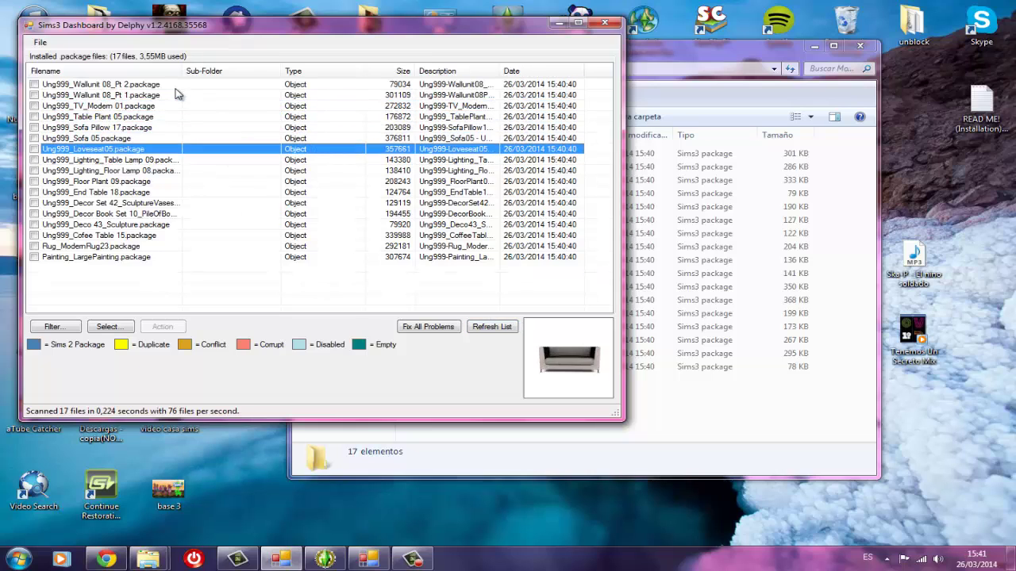
pyautogui.press('Down')
pyautogui.press('Down')
pyautogui.press('Down')
pyautogui.press('Down')
pyautogui.press('Down')
pyautogui.press('Down')
pyautogui.press('Down')
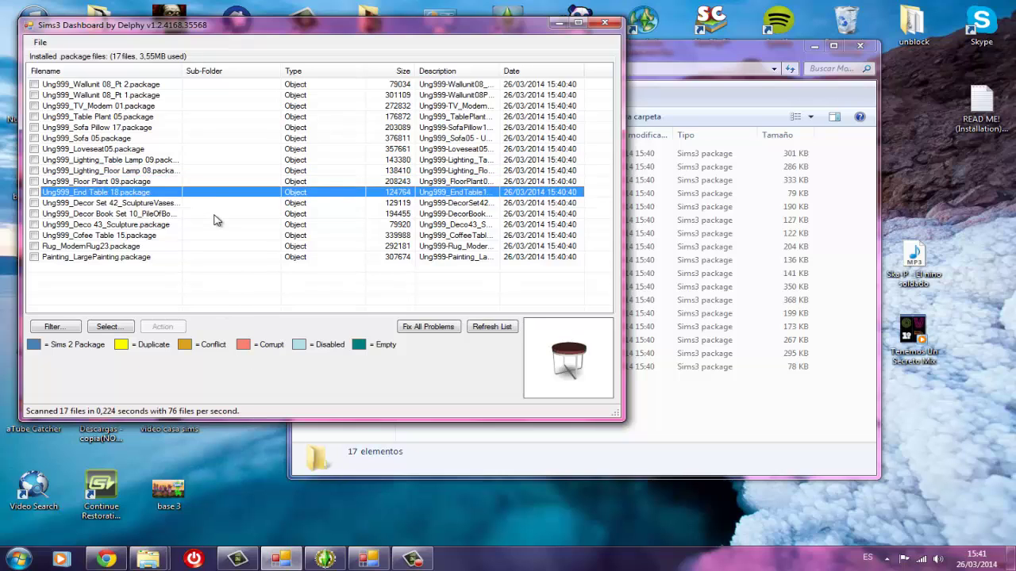
pyautogui.press('Down')
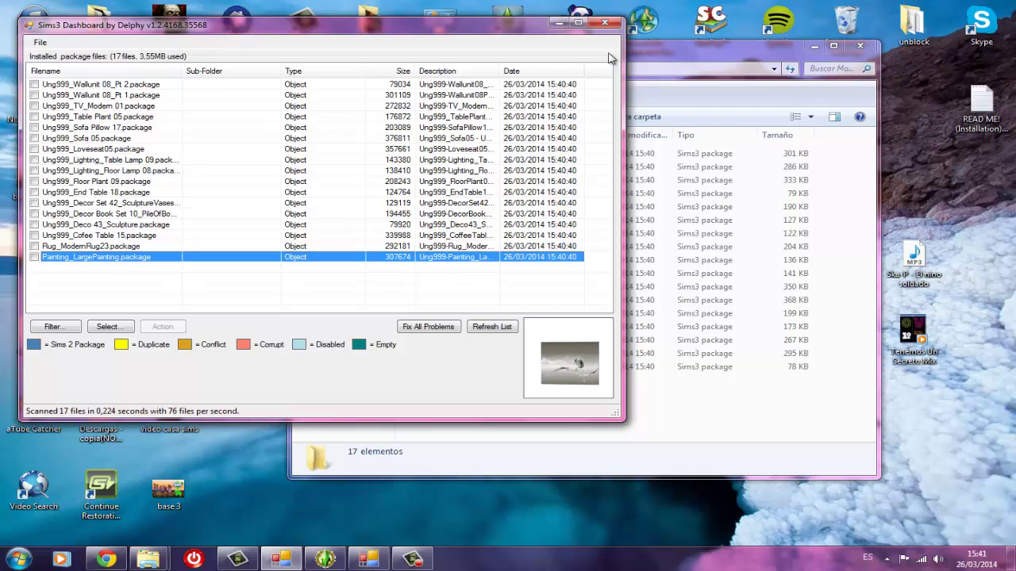
pyautogui.click(559, 24)
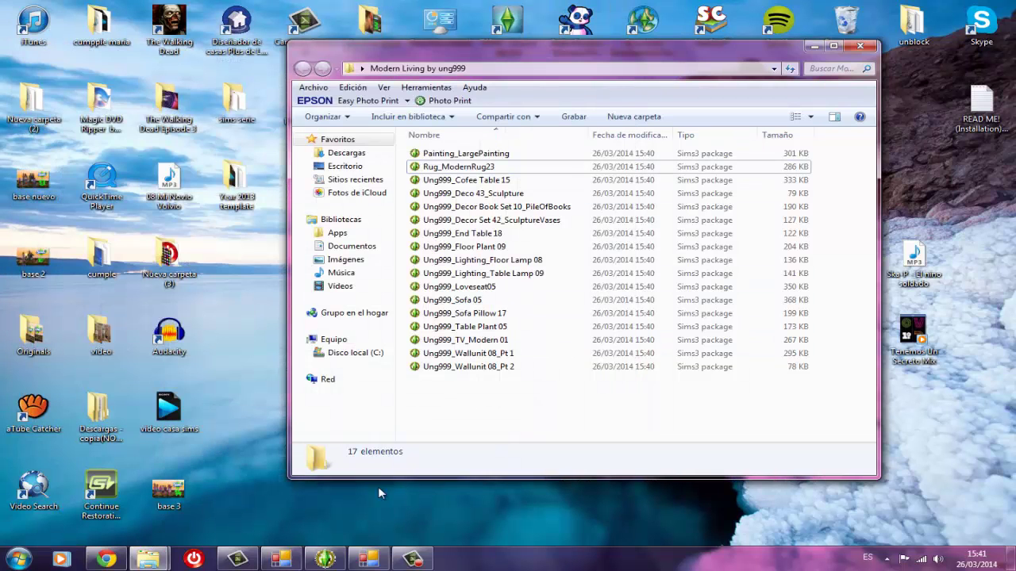
# Step: Switch to s3pe and create a new empty package
pyautogui.moveTo(343, 563)
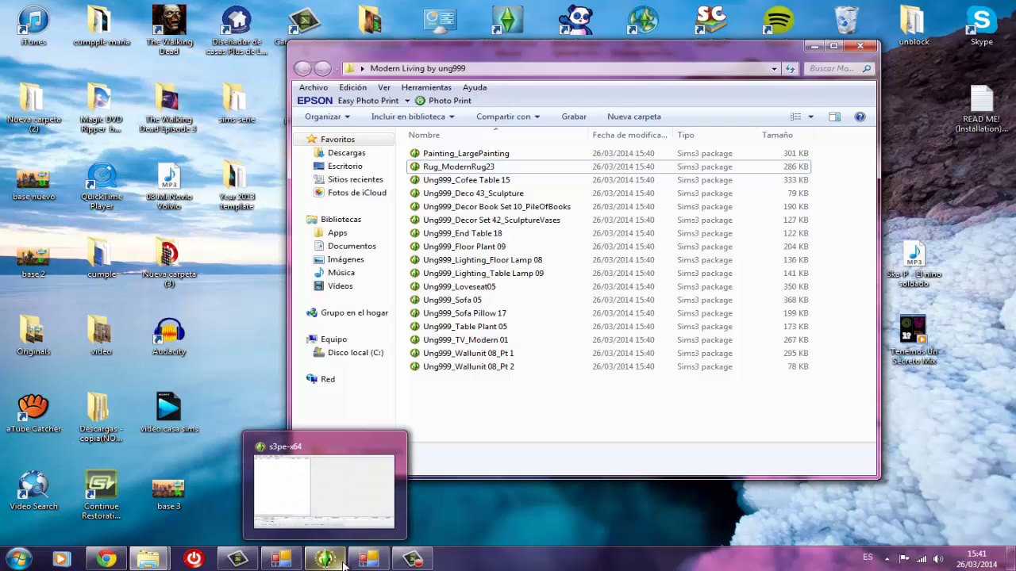
pyautogui.click(343, 564)
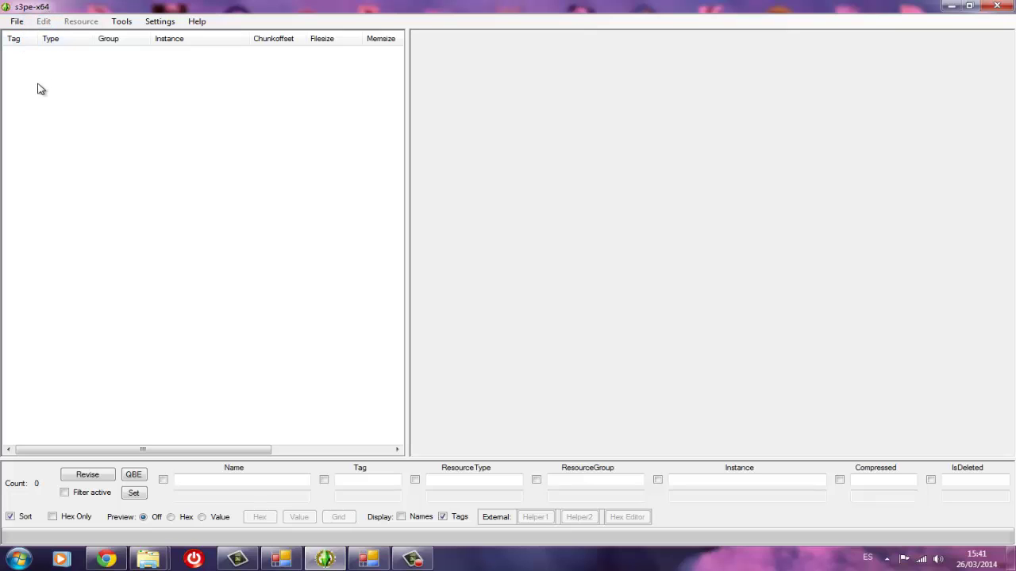
pyautogui.click(19, 27)
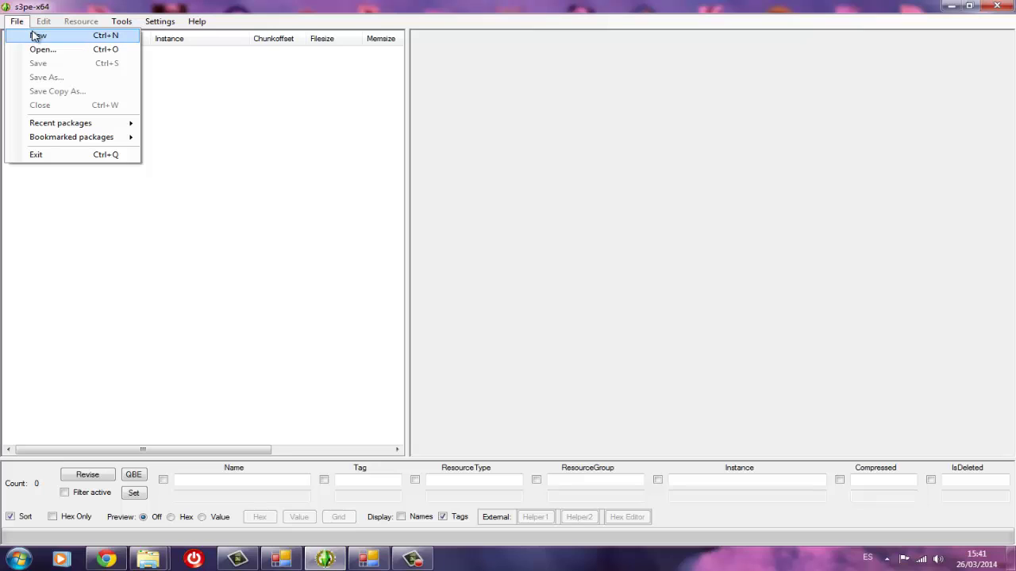
pyautogui.press('Escape')
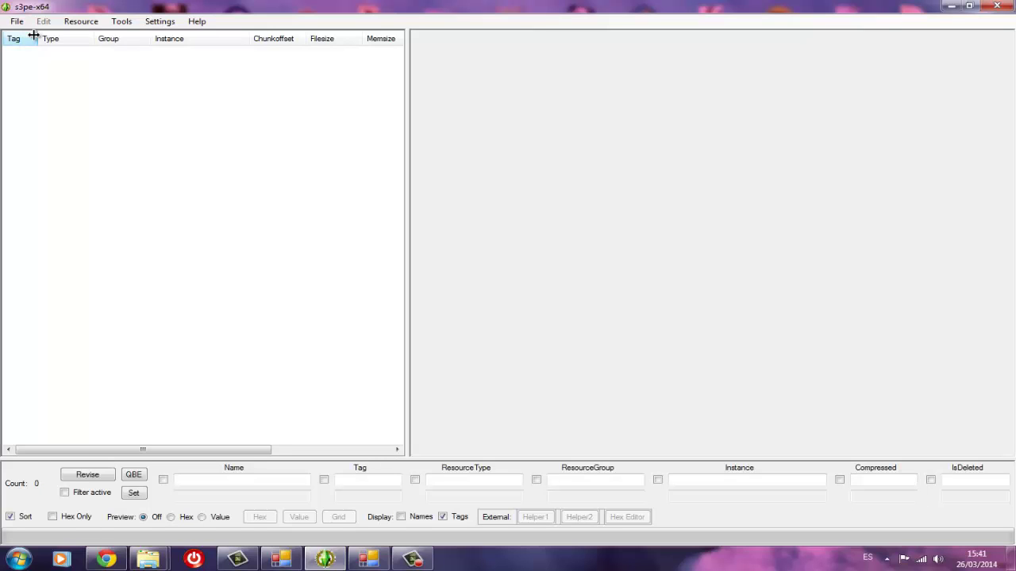
# Step: Import all packages from the Desktop folder Modern Living by ung999, replacing duplicates and declining auto-save after each package
pyautogui.click(81, 22)
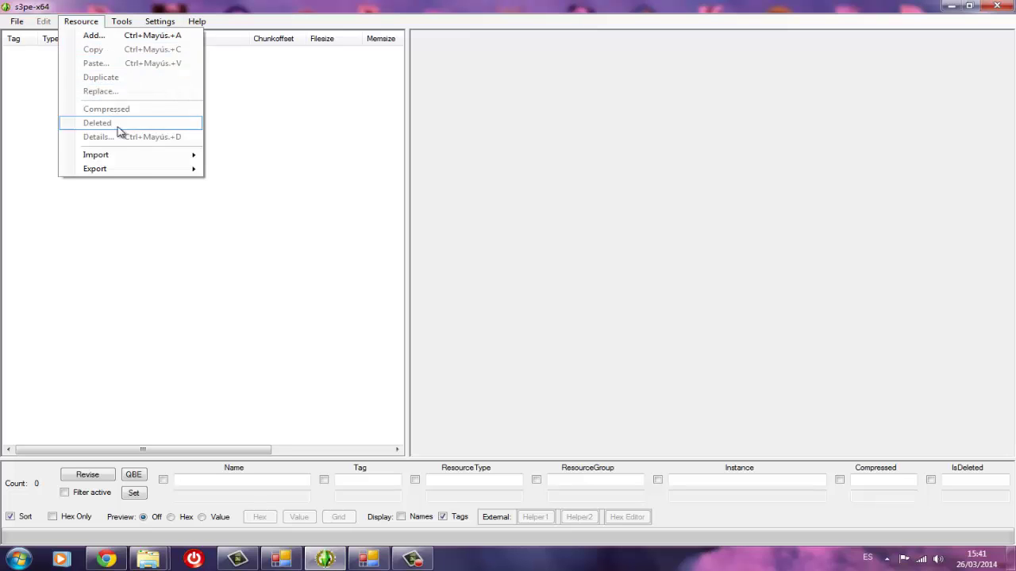
pyautogui.moveTo(132, 157)
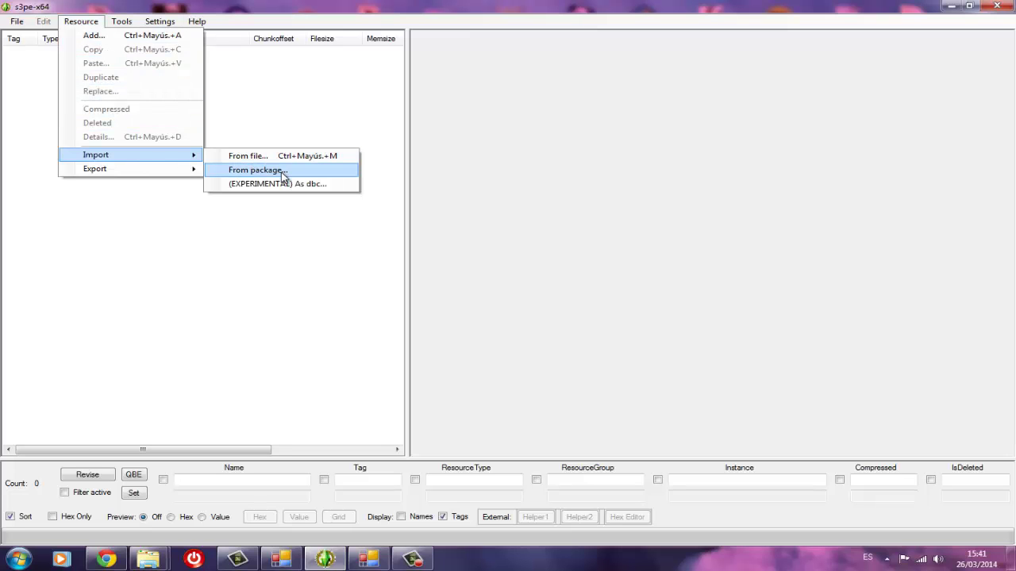
pyautogui.click(281, 170)
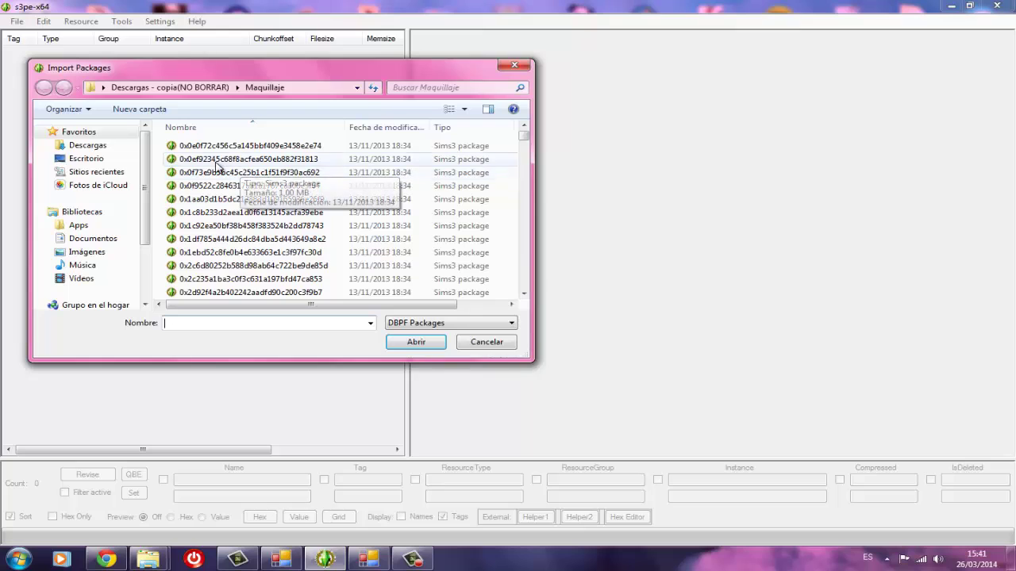
pyautogui.click(112, 160)
pyautogui.scroll(-5, 357, 206)
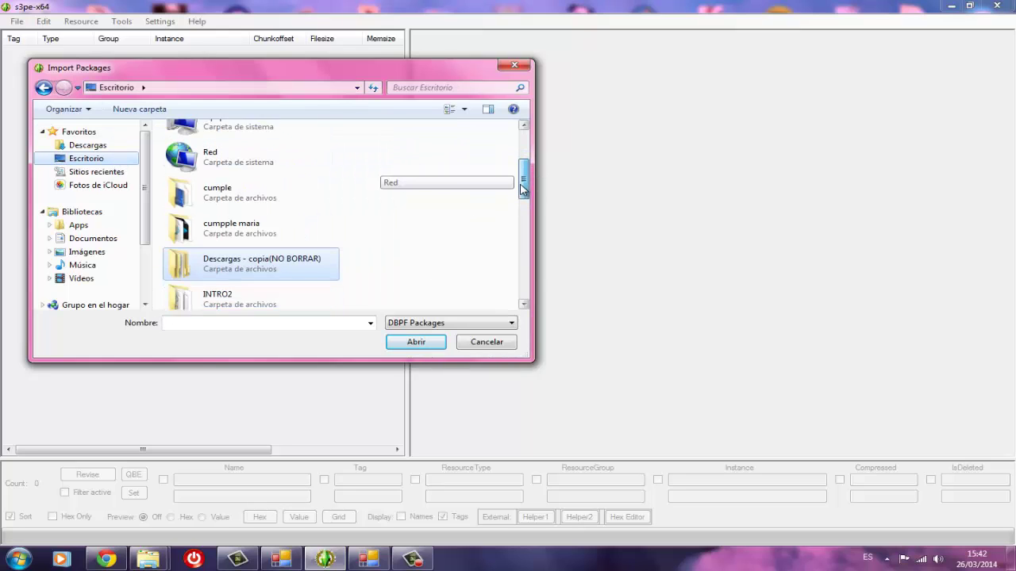
pyautogui.click(251, 223)
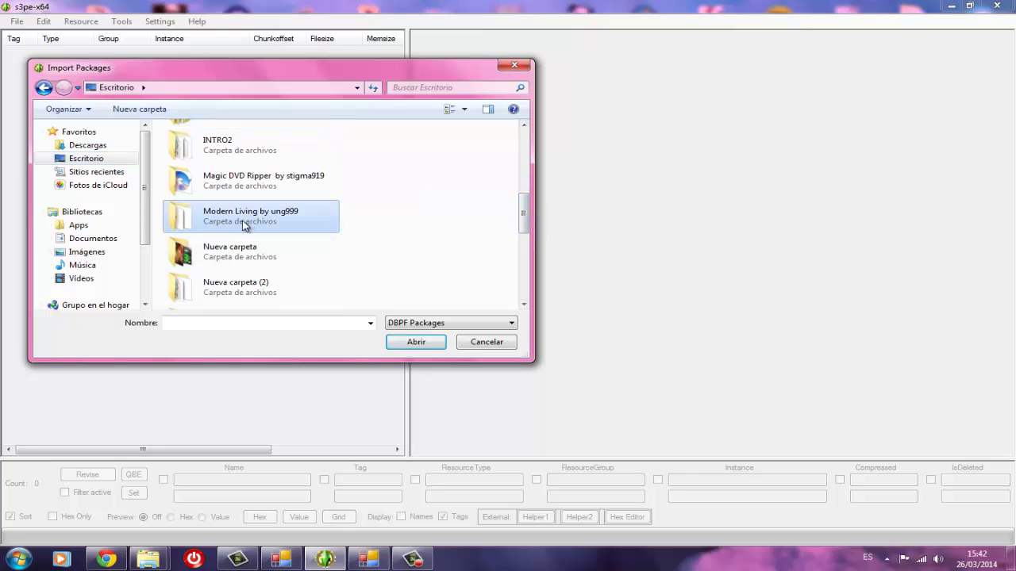
pyautogui.doubleClick(284, 225)
pyautogui.moveTo(397, 147)
pyautogui.mouseDown()
pyautogui.moveTo(487, 369)
pyautogui.moveTo(512, 405)
pyautogui.mouseUp()
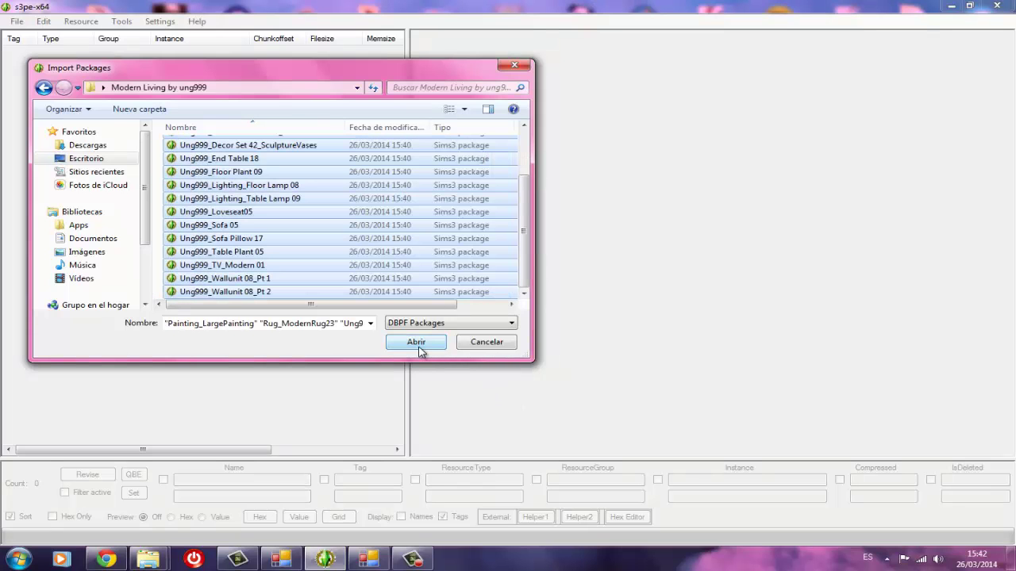
pyautogui.click(419, 345)
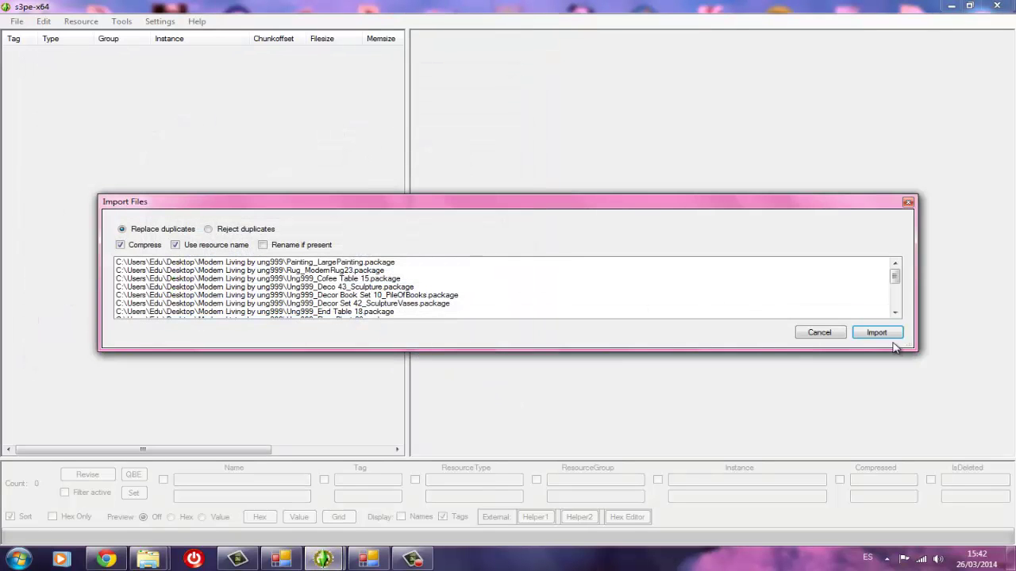
pyautogui.click(890, 337)
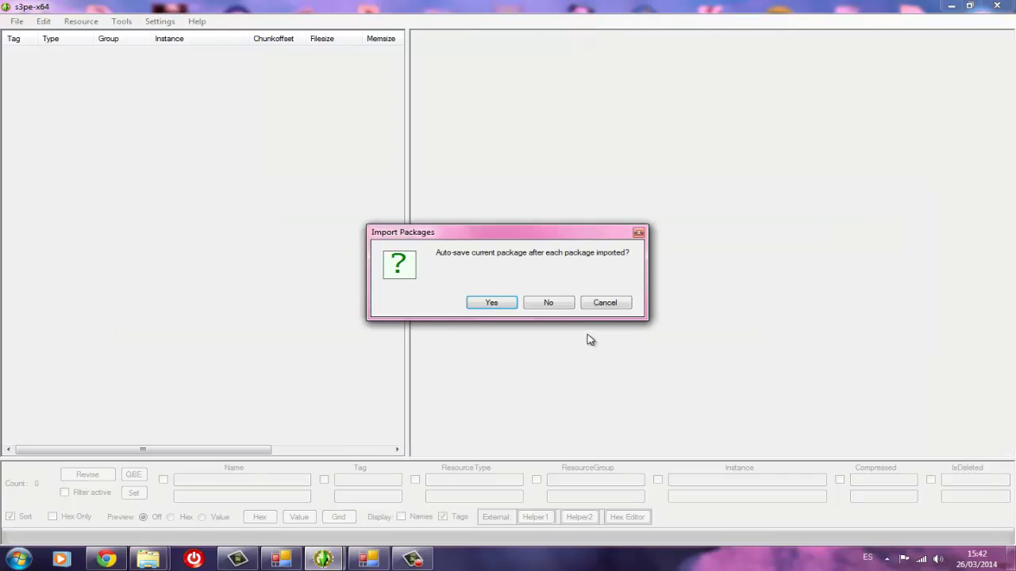
pyautogui.click(549, 304)
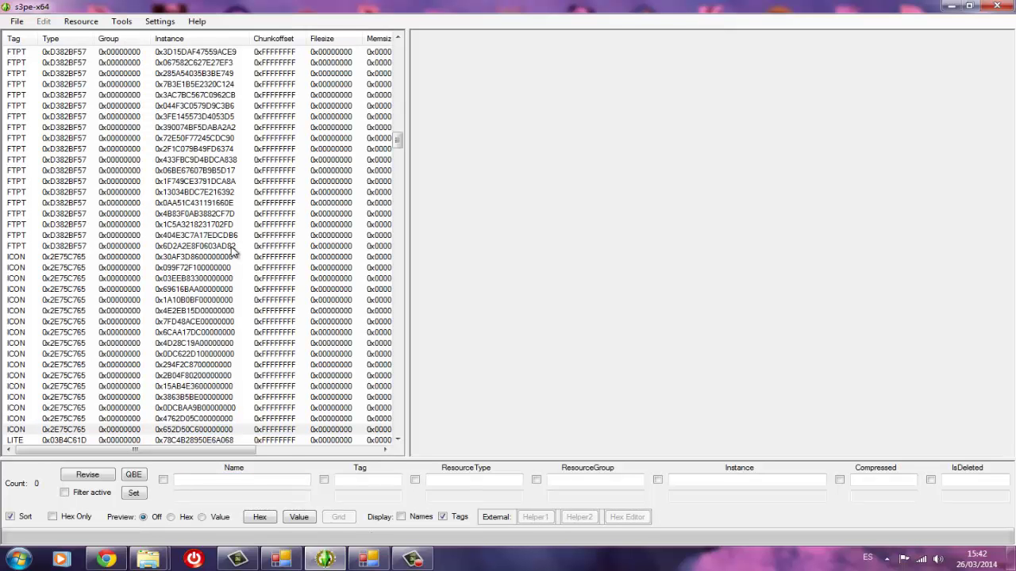
# Step: Sort the resources by Tag in descending order, and mark the fourth VPXY resource as deleted and restore it
pyautogui.click(14, 38)
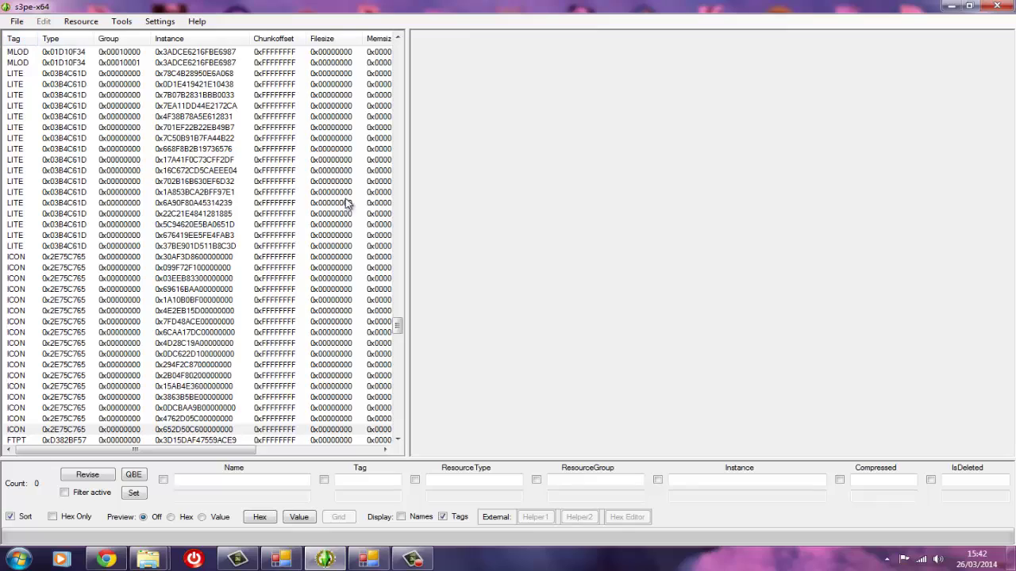
pyautogui.moveTo(401, 323); pyautogui.dragTo(412, 47)
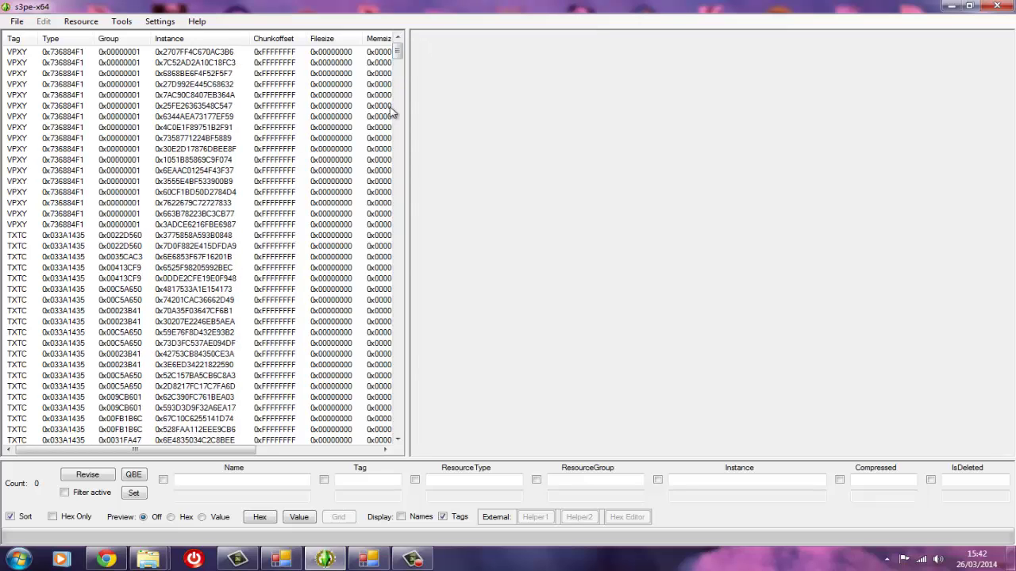
pyautogui.moveTo(401, 51); pyautogui.dragTo(435, 44)
pyautogui.click(71, 84)
pyautogui.press('Delete')
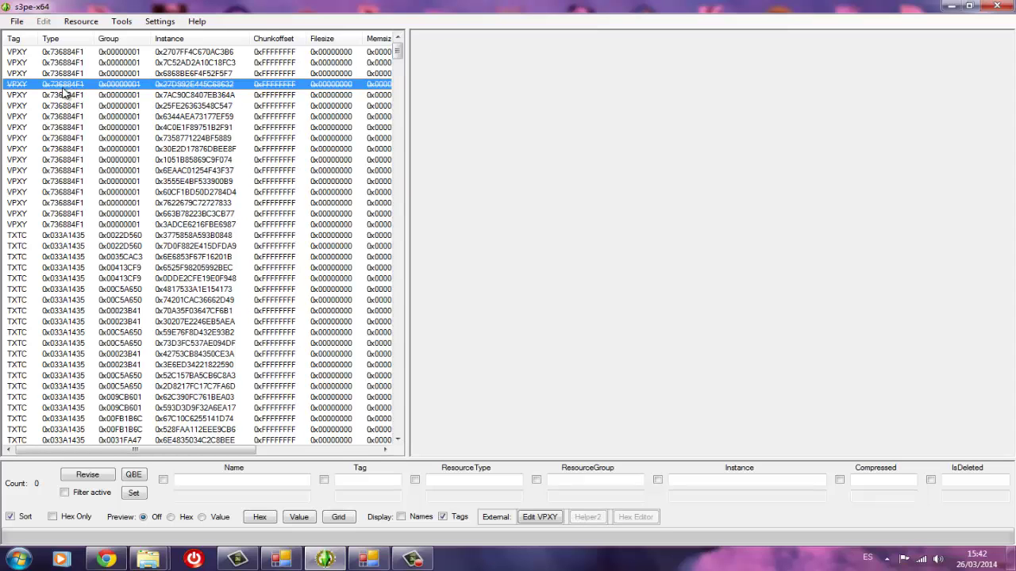
pyautogui.press('Delete')
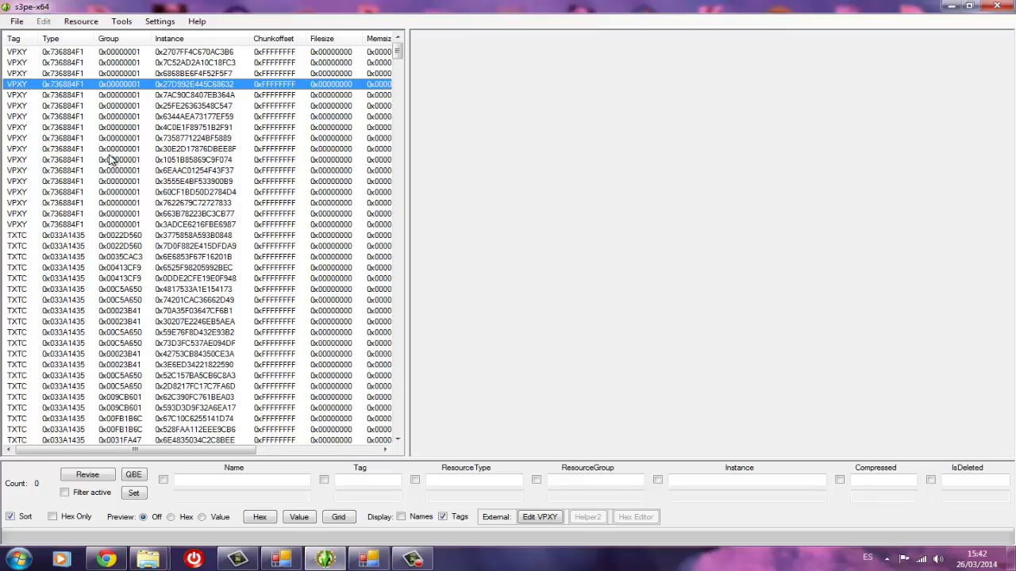
# Step: Sort the resource list by Tag in ascending order and locate the _XML resources of type 0x73E93EEB
pyautogui.scroll(-11, 111, 161)
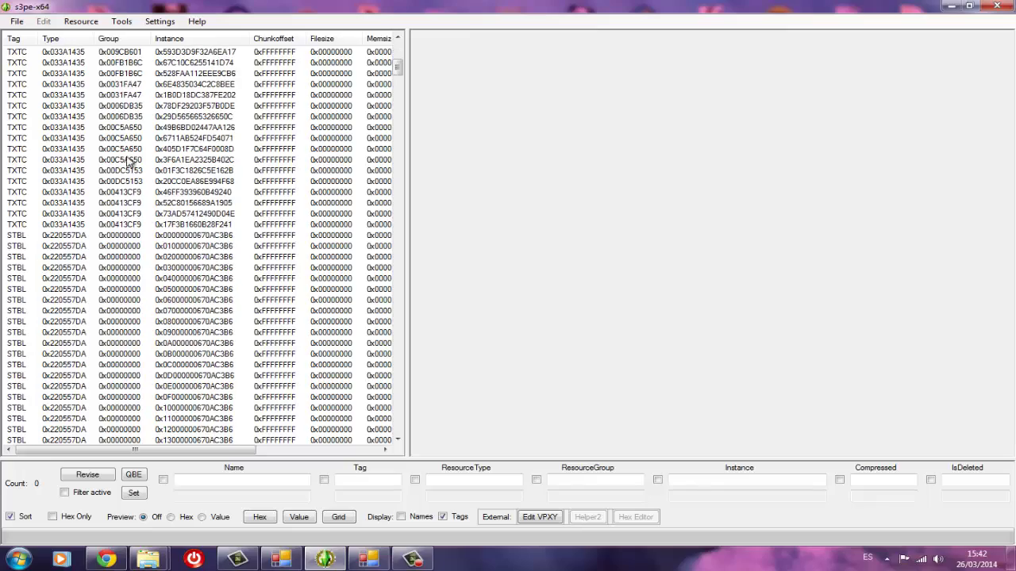
pyautogui.moveTo(398, 67); pyautogui.dragTo(417, 50)
pyautogui.click(33, 43)
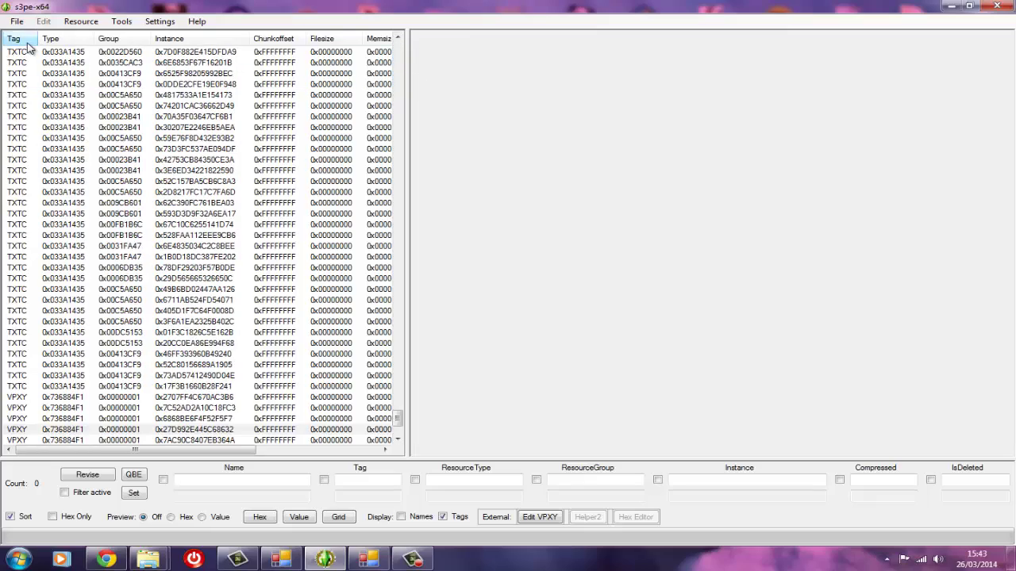
pyautogui.moveTo(398, 422); pyautogui.dragTo(399, 108)
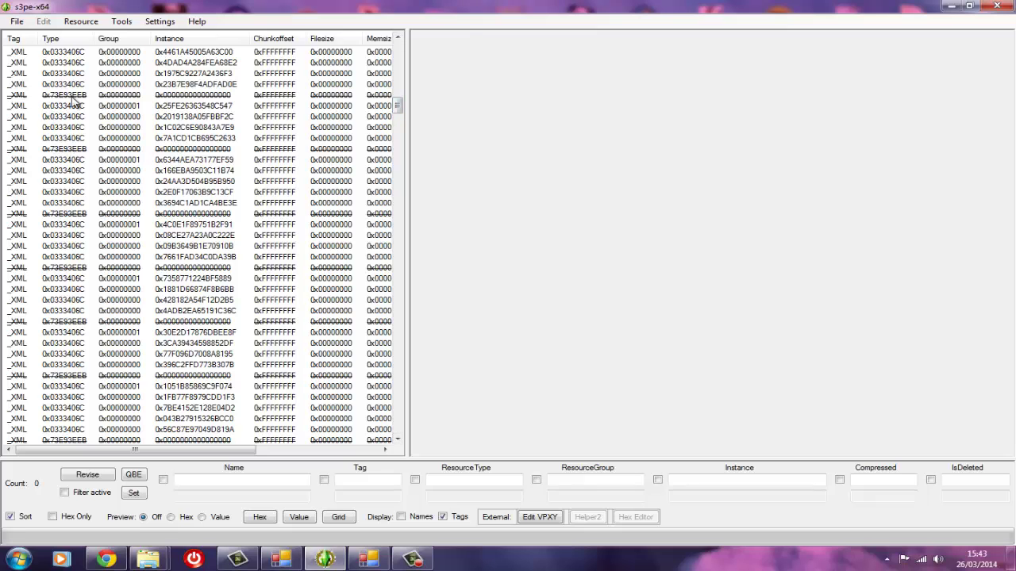
pyautogui.moveTo(401, 108); pyautogui.dragTo(399, 99)
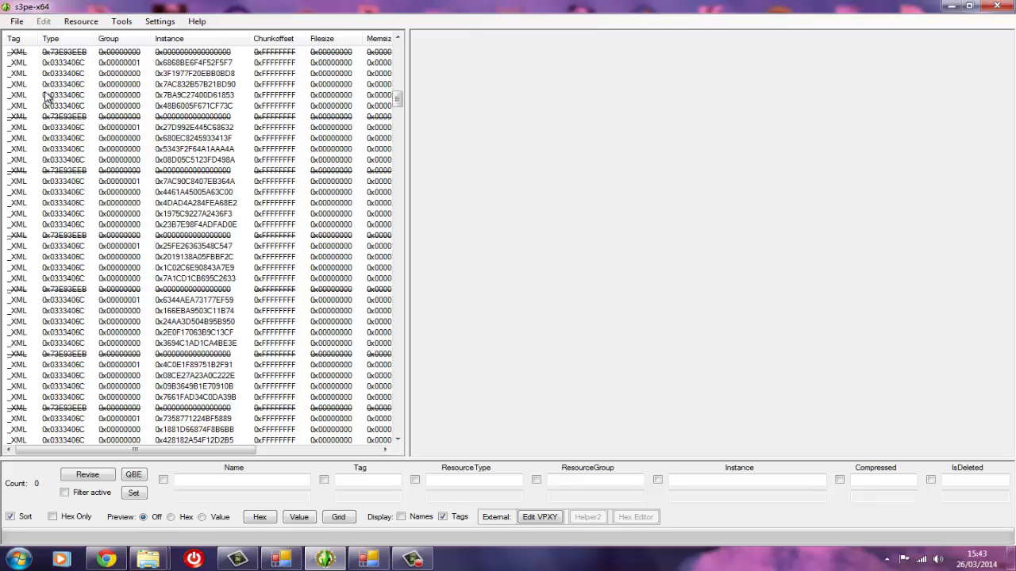
# Step: Restore the deleted 0x73E93EEB _XML resource above instance 0x27D992E445C68632 and mark it as deleted again
pyautogui.click(49, 119)
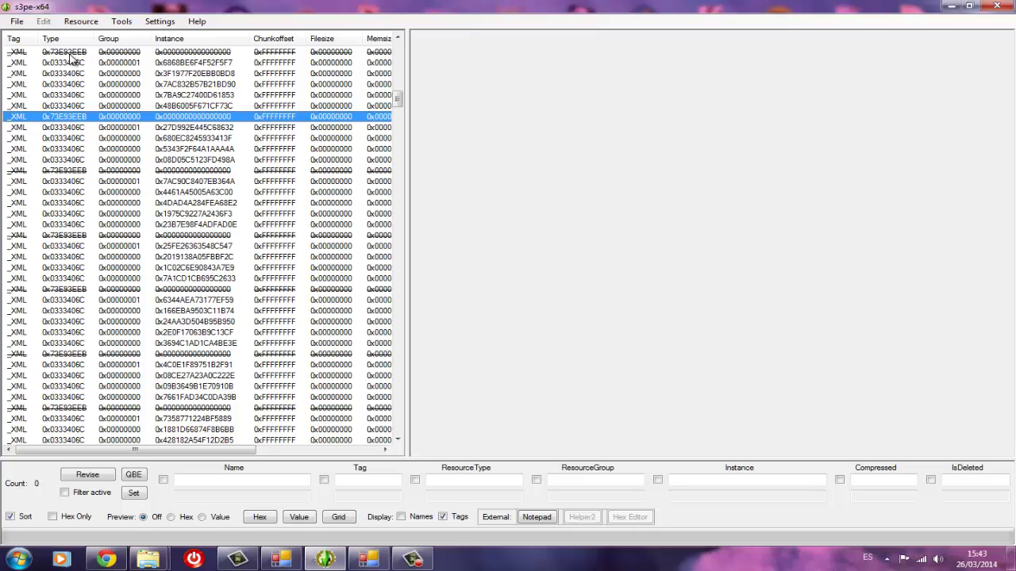
pyautogui.click(55, 138)
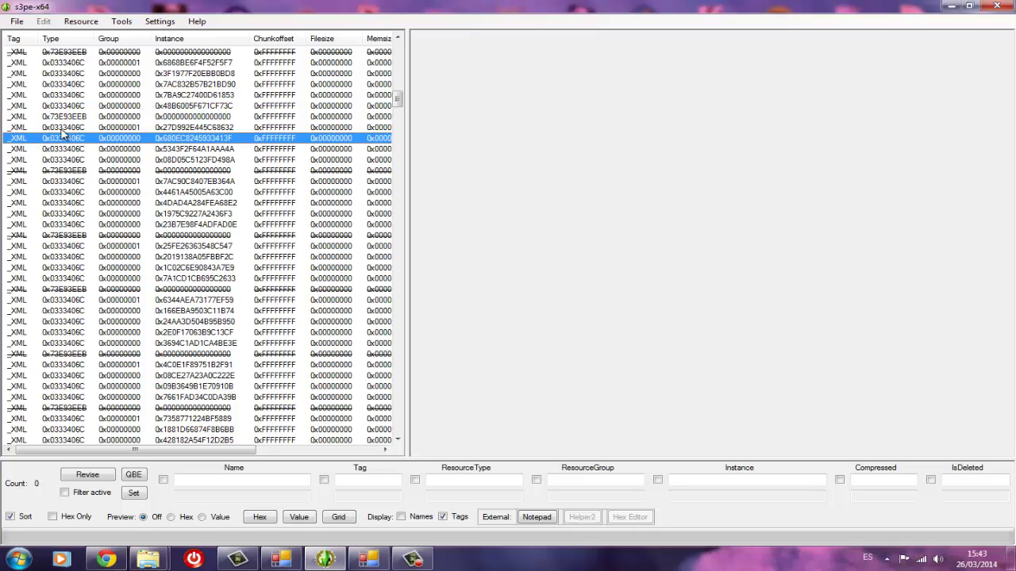
pyautogui.click(75, 118)
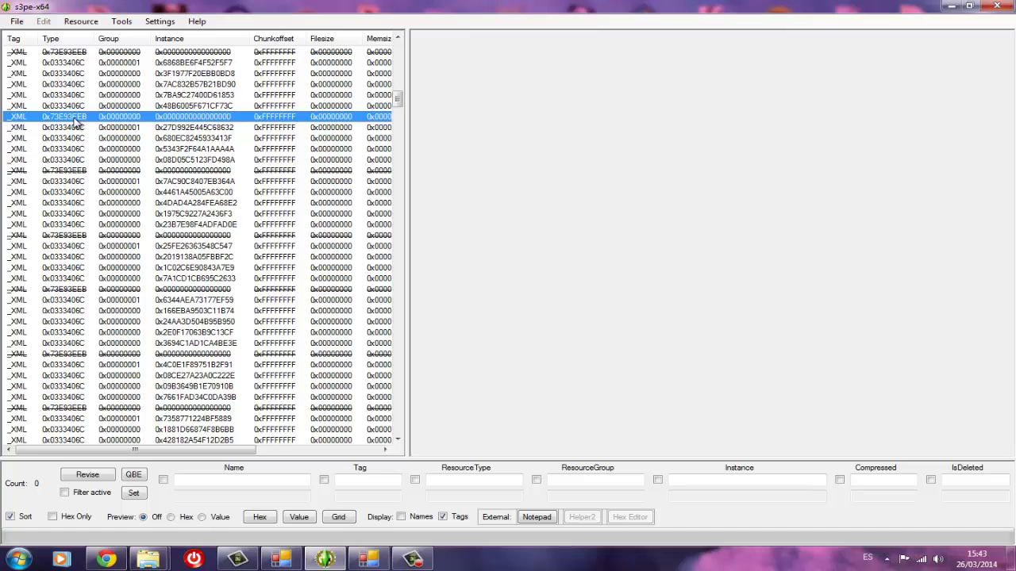
# Step: Mark the last _XML resource of type 0x73E93EEB, just above the FTPT entries, as deleted
pyautogui.scroll(-1, 76, 173)
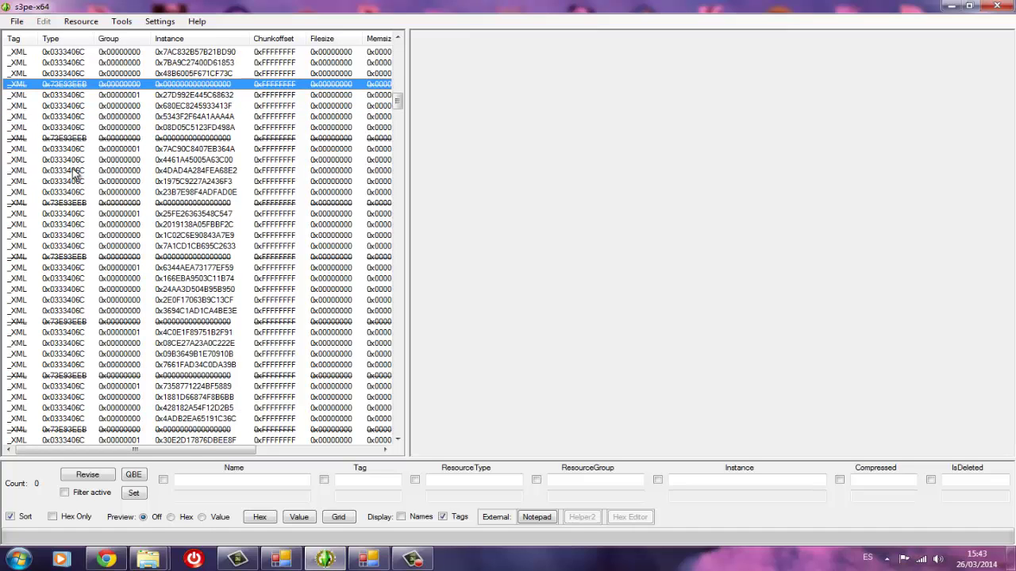
pyautogui.scroll(-1, 75, 173)
pyautogui.scroll(-4, 75, 175)
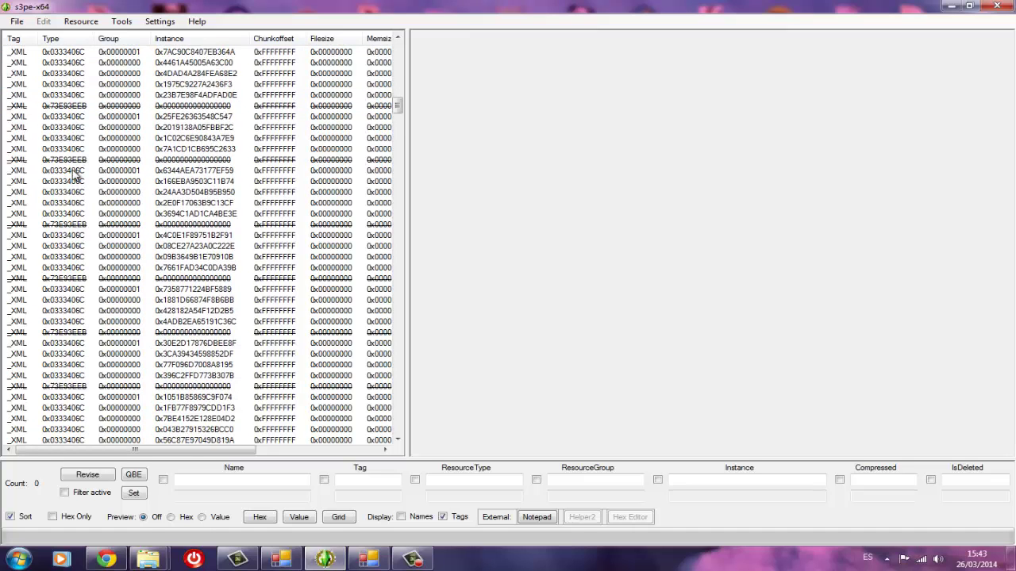
pyautogui.scroll(-6, 76, 174)
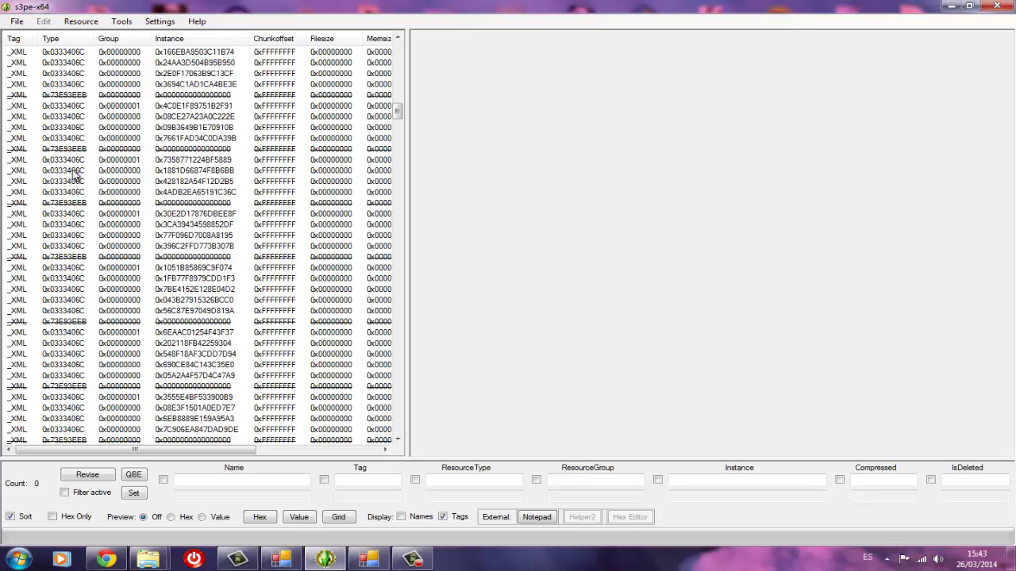
pyautogui.scroll(-5, 75, 174)
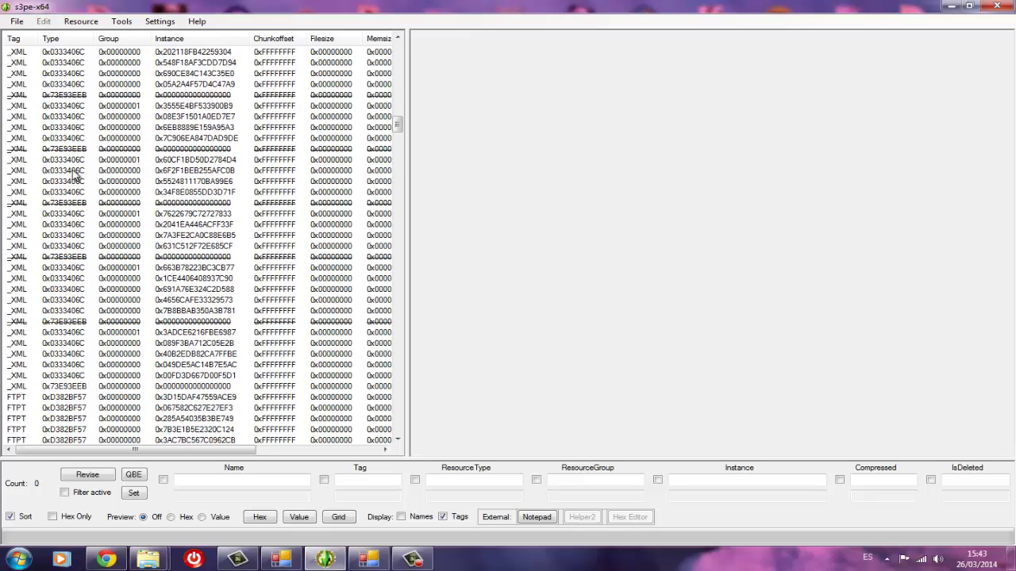
pyautogui.click(83, 387)
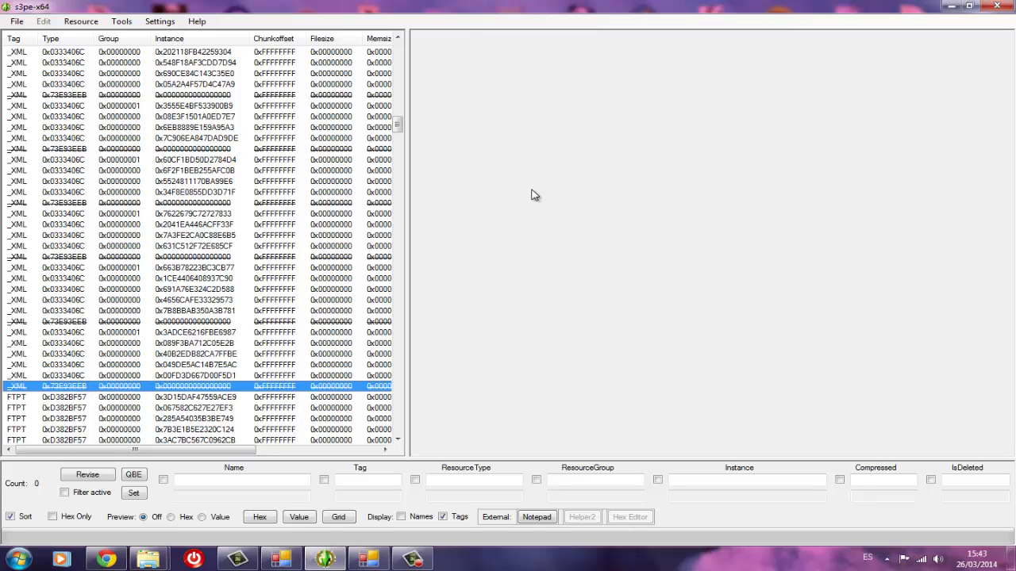
# Step: Start saving the merged package as a new file named Modern living in the Modern Living by ung999 folder
pyautogui.scroll(15, 272, 166)
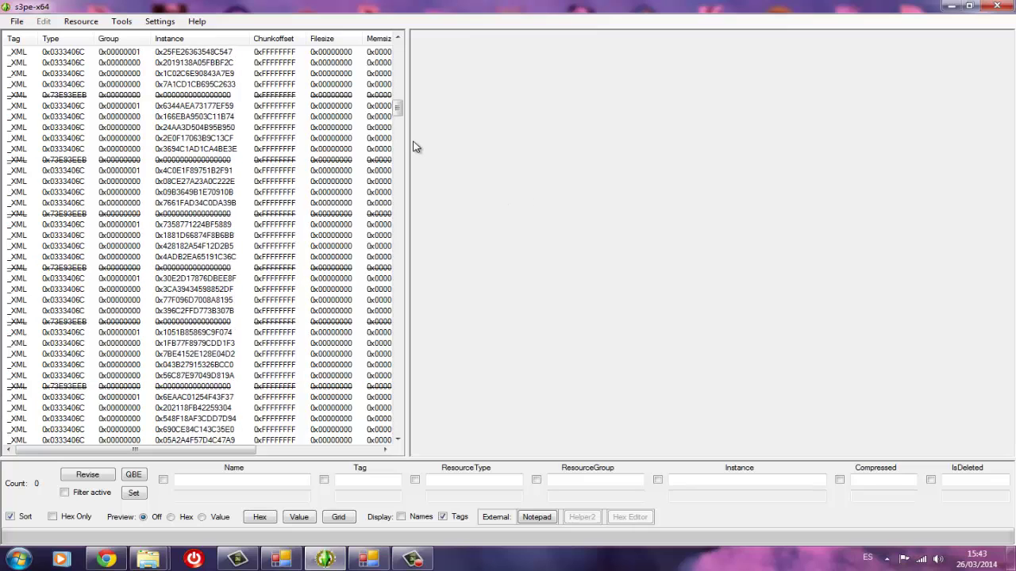
pyautogui.scroll(10, 416, 147)
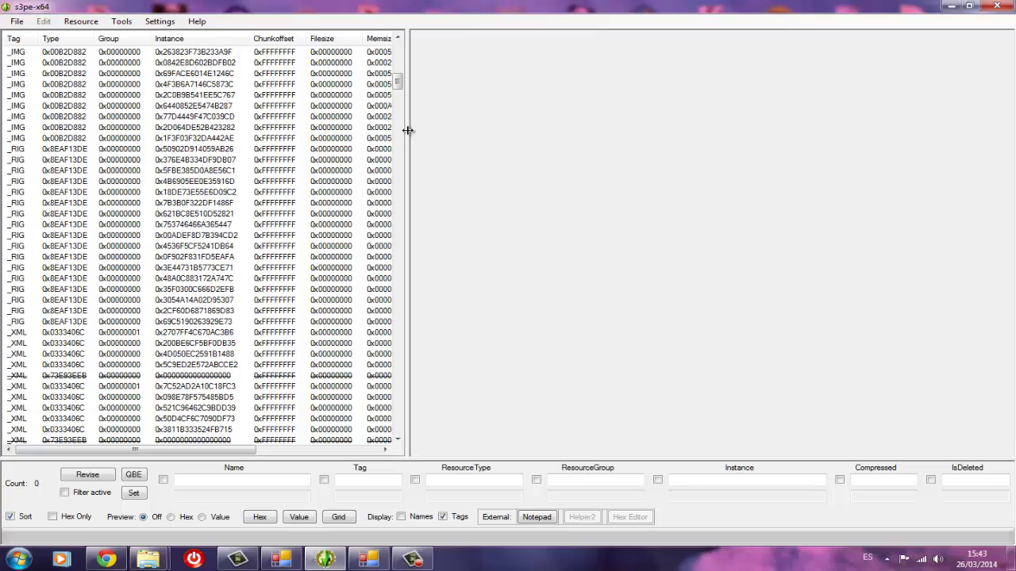
pyautogui.click(17, 22)
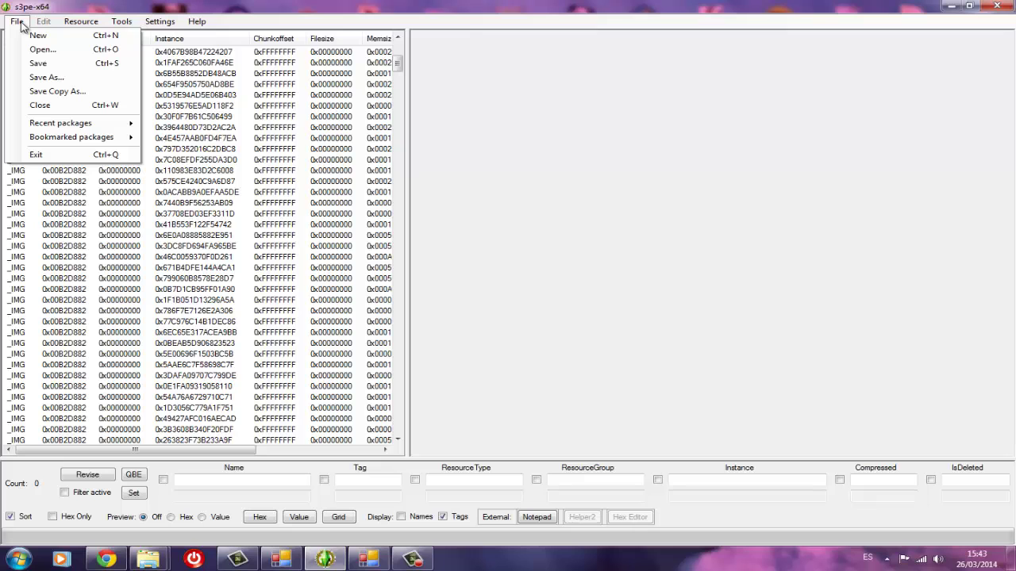
pyautogui.click(53, 79)
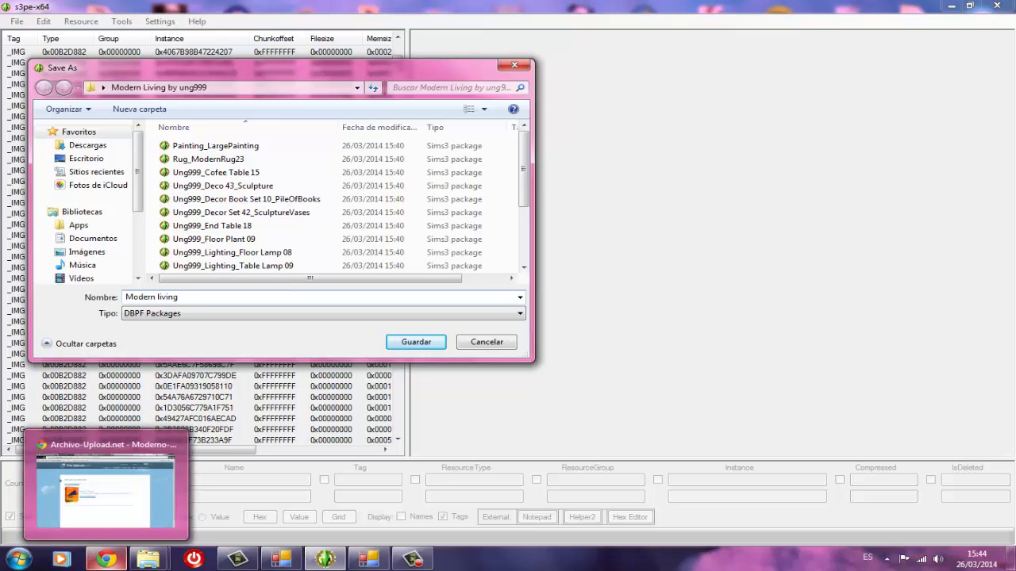
# Step: Switch to Chrome and view the title and picture of the Muebles Modern Living page on TodoSims
pyautogui.click(103, 492)
pyautogui.click(81, 7)
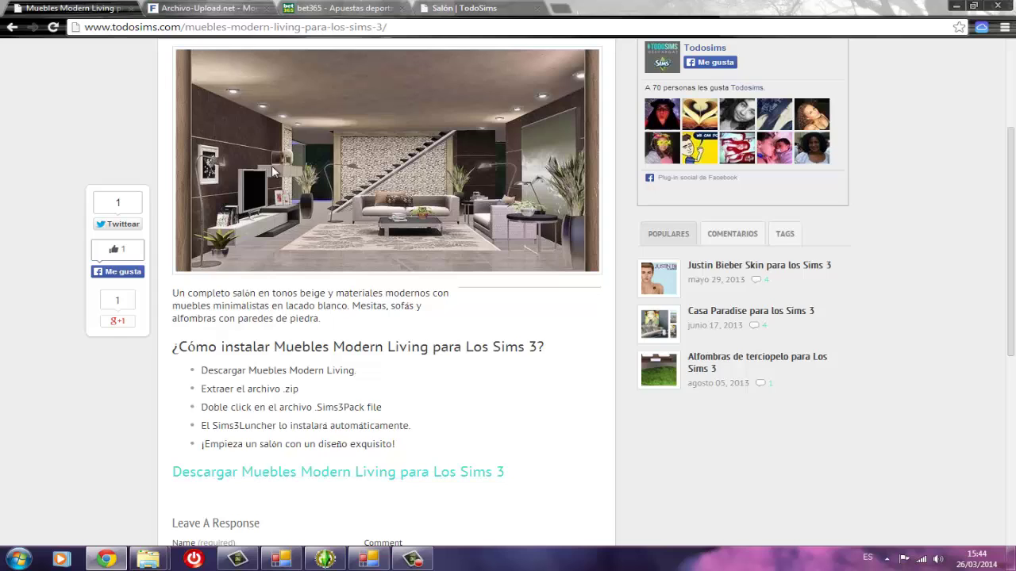
pyautogui.scroll(3, 218, 100)
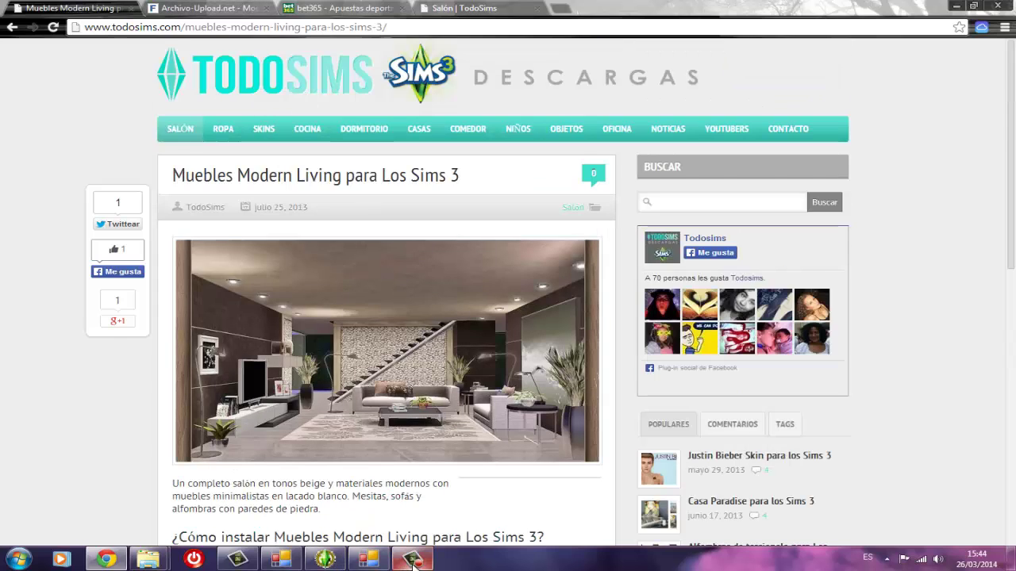
# Step: Return to s3pe and save the merged package as Modern living Todo Sims in the Modern Living by ung999 folder
pyautogui.moveTo(333, 561)
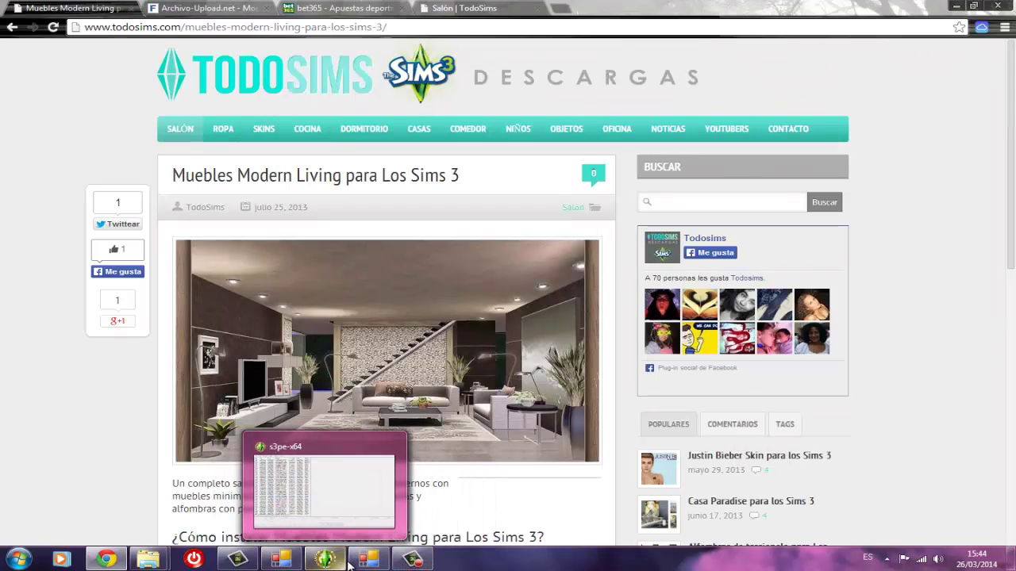
pyautogui.click(332, 561)
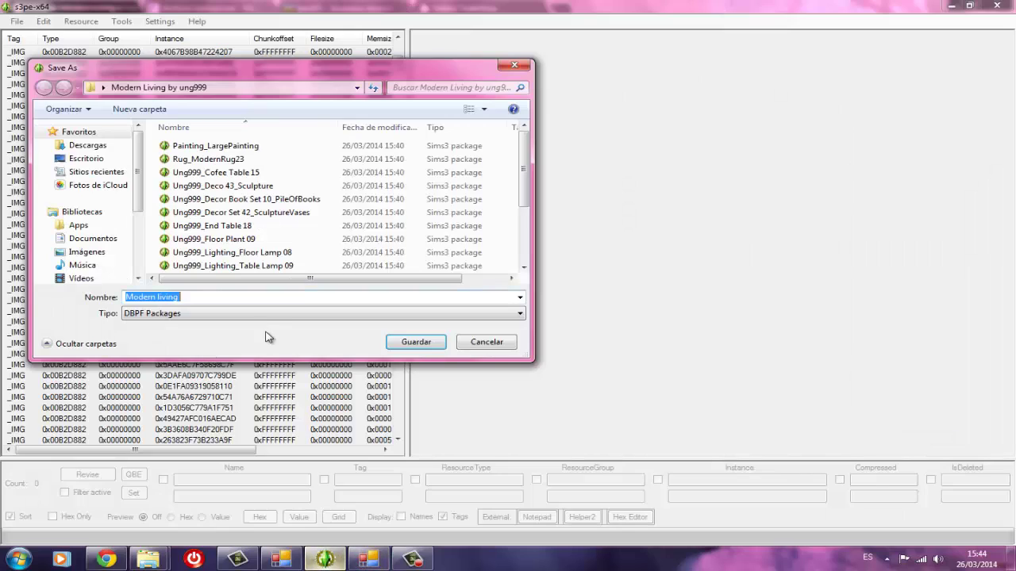
pyautogui.click(274, 292)
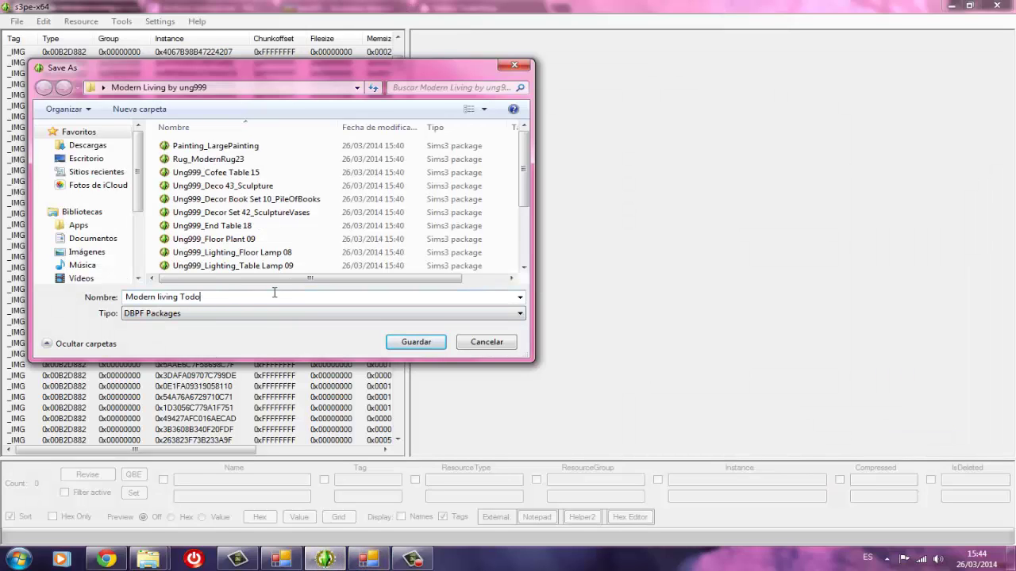
pyautogui.press('BackSpace')
pyautogui.press('BackSpace')
pyautogui.press('BackSpace')
pyautogui.press('BackSpace')
pyautogui.press('BackSpace')
pyautogui.click(416, 342)
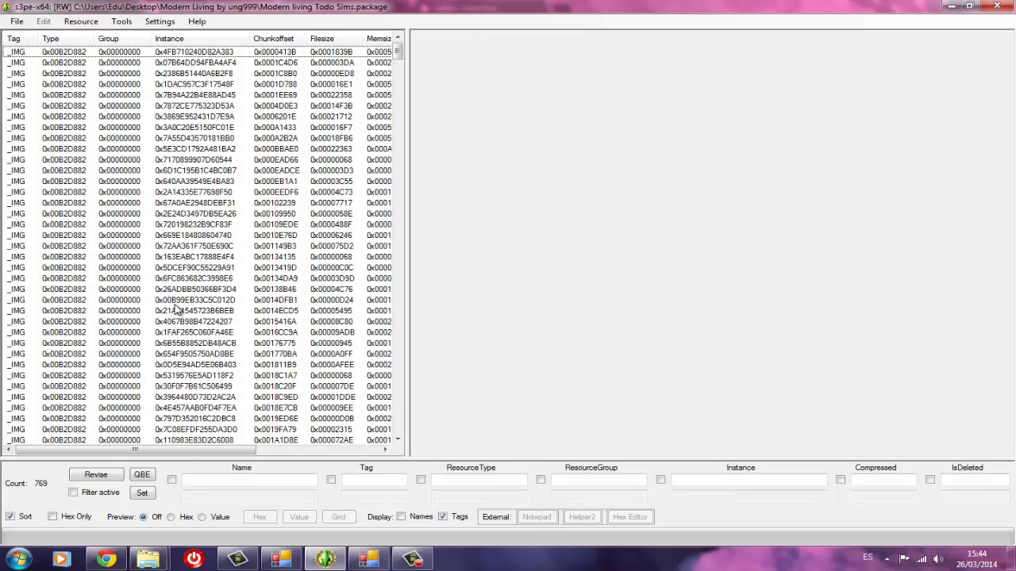
# Step: Switch to the Modern Living by ung999 folder and check the combined size of the individual packages, excluding Modern living Todo Sims
pyautogui.click(951, 6)
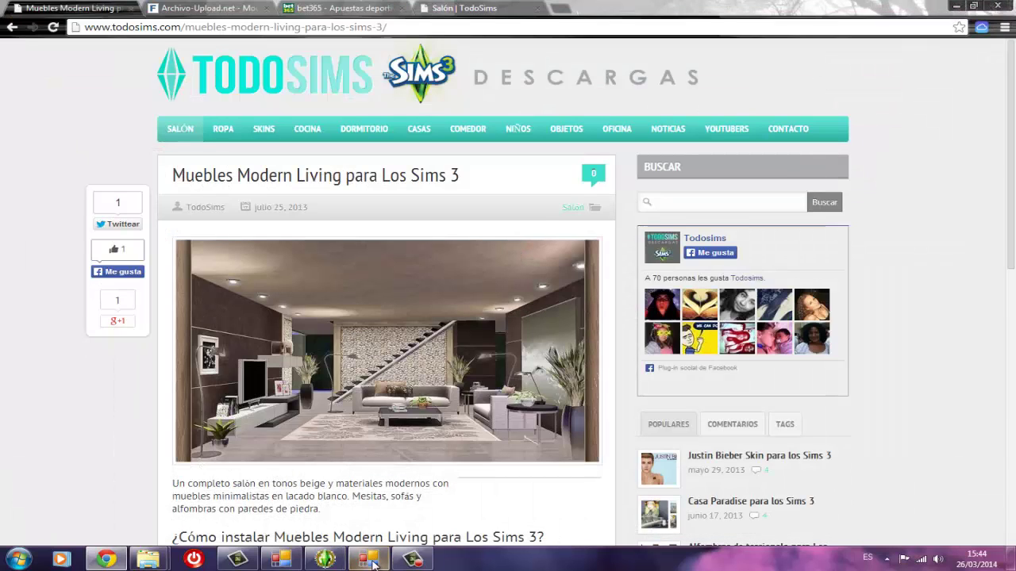
pyautogui.click(956, 7)
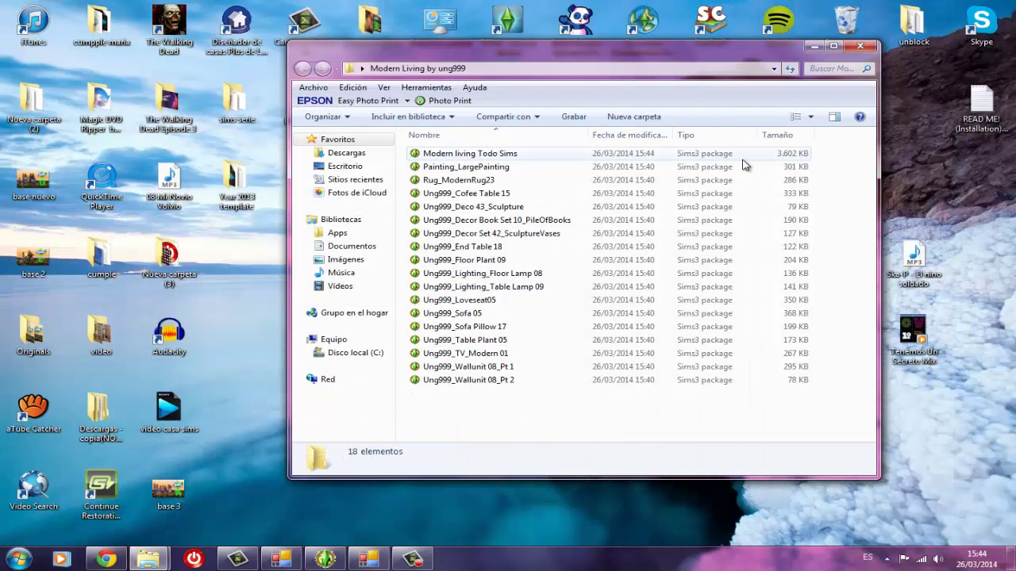
pyautogui.click(486, 158)
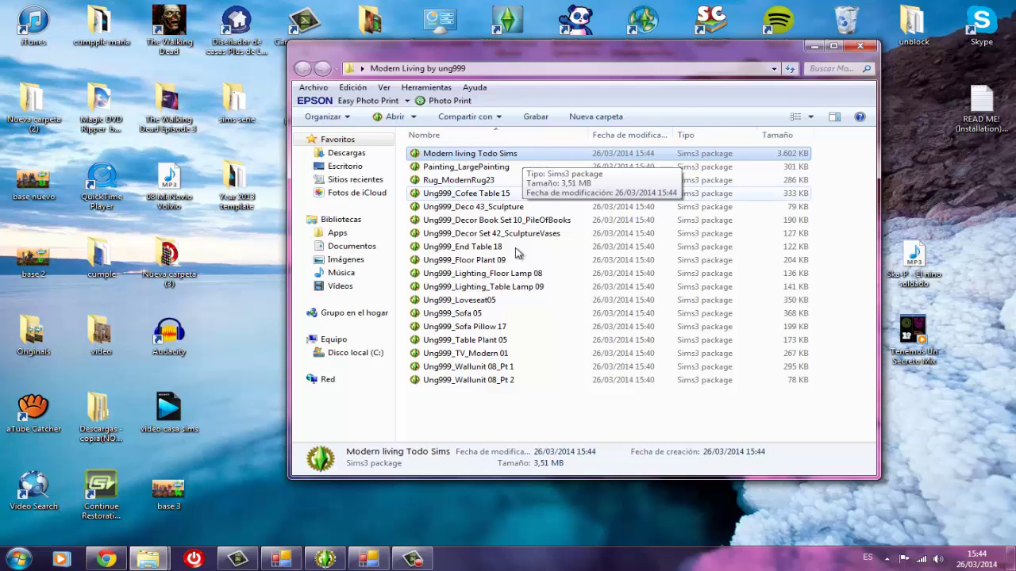
pyautogui.moveTo(457, 403); pyautogui.dragTo(480, 177)
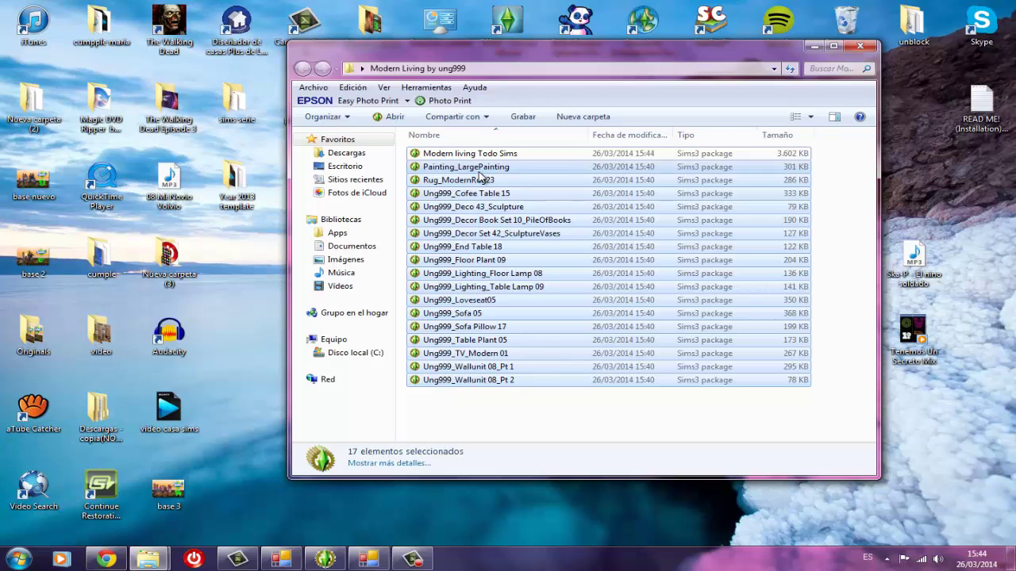
pyautogui.rightClick(480, 176)
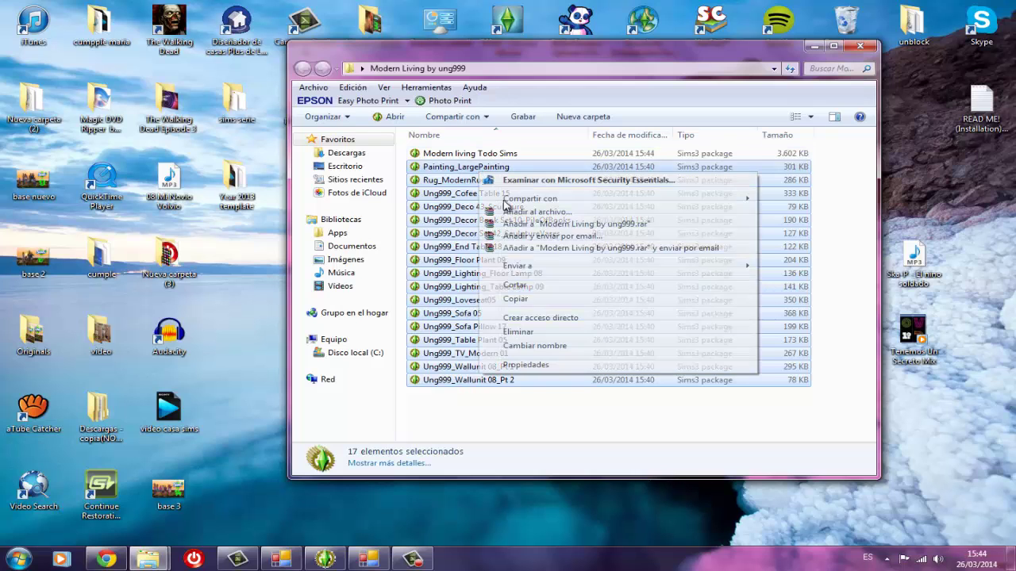
pyautogui.click(522, 366)
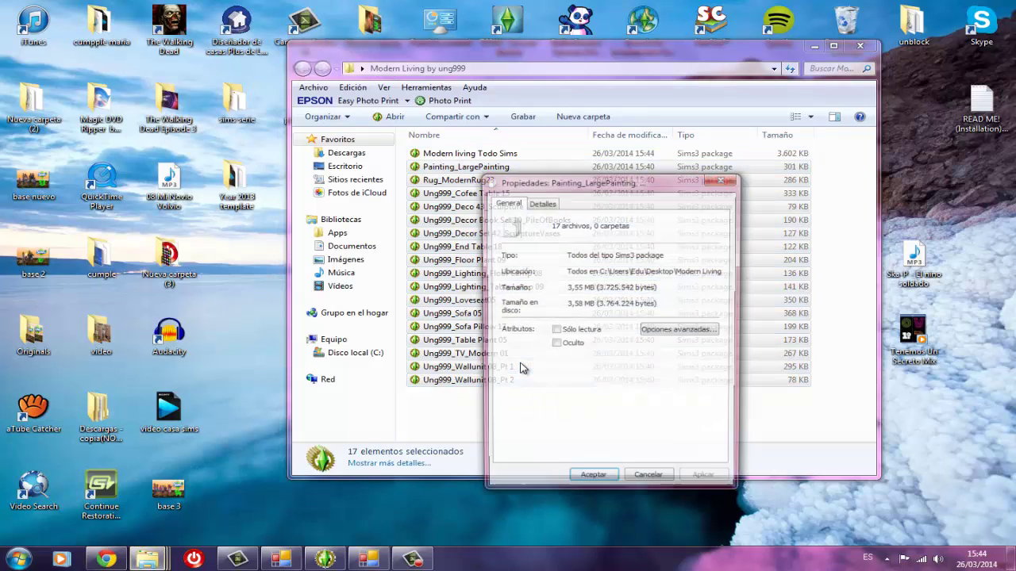
pyautogui.click(728, 183)
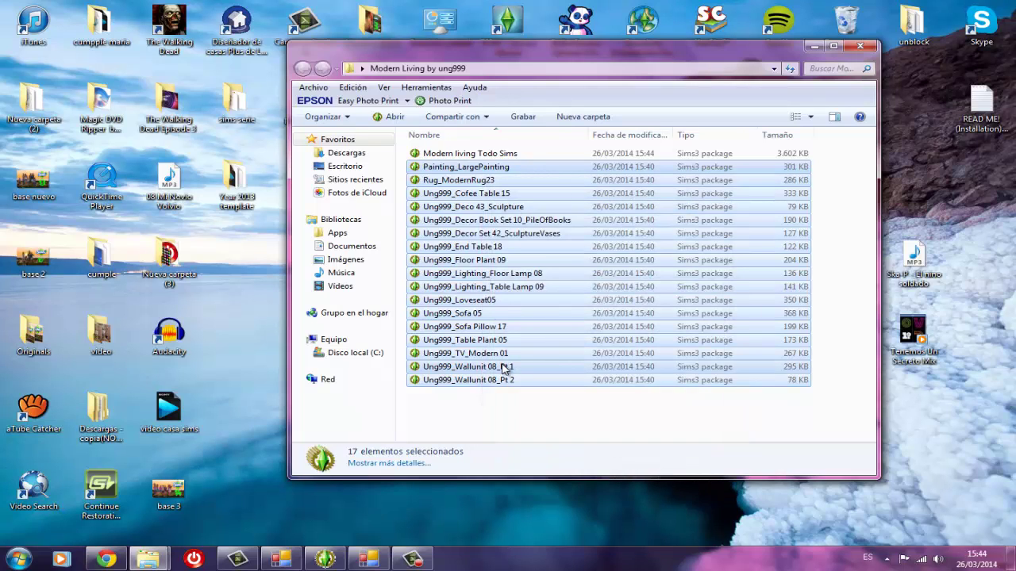
# Step: Delete all the individual packages from Painting_LargePainting to Ung999_Wallunit 08_Pt 2, keeping the merged Modern living Todo Sims package
pyautogui.moveTo(469, 419); pyautogui.dragTo(468, 160)
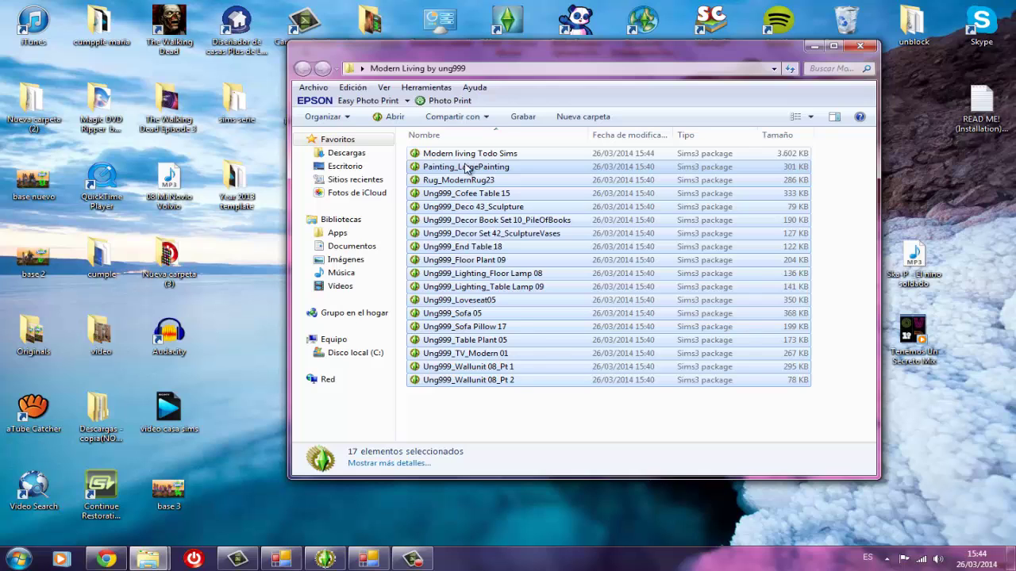
pyautogui.rightClick(467, 166)
pyautogui.click(507, 326)
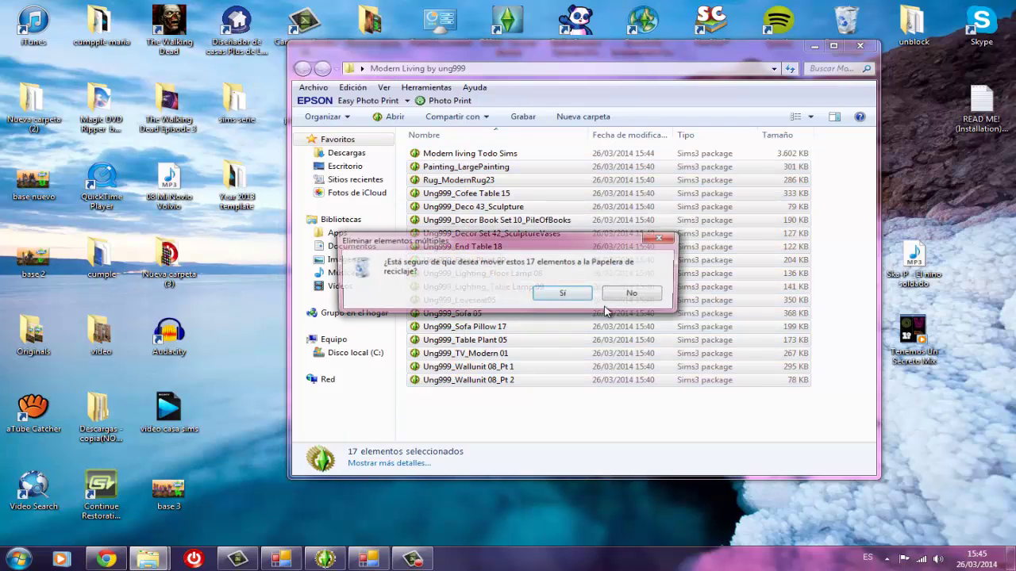
pyautogui.click(576, 301)
# Step: Cut the Modern living Todo Sims package from the Modern Living by ung999 folder
pyautogui.click(493, 157)
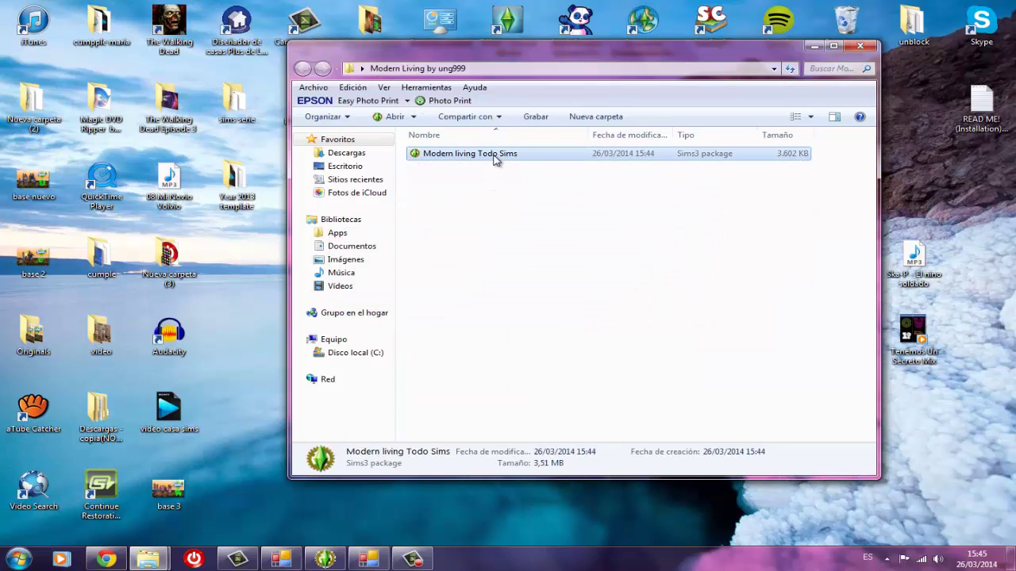
pyautogui.rightClick(494, 157)
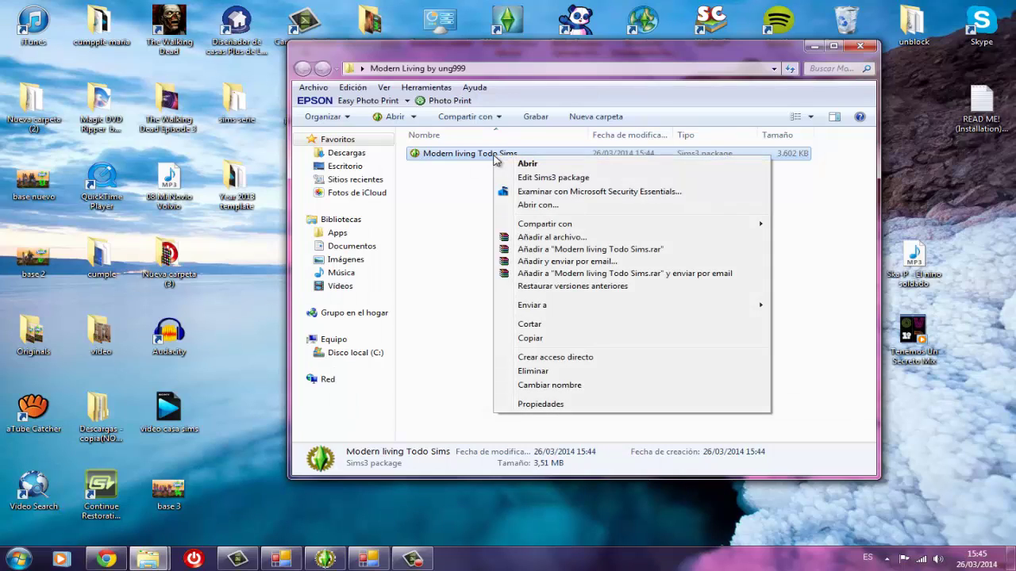
pyautogui.click(553, 340)
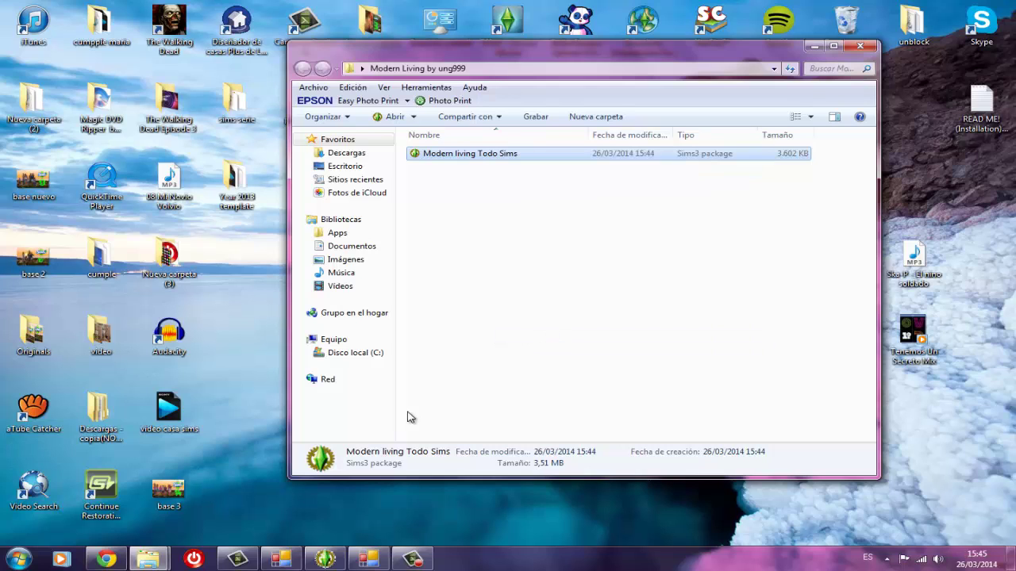
pyautogui.rightClick(485, 155)
pyautogui.click(503, 330)
# Step: Go to Documentos > Electronic Arts > Los Sims 3 > Mods > Packages and paste the cut package there
pyautogui.moveTo(155, 560)
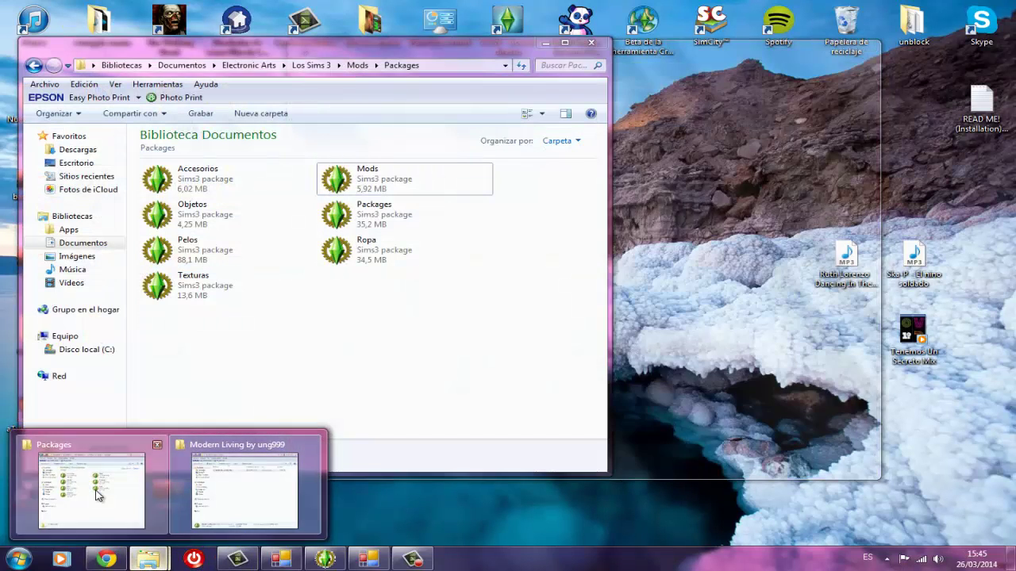
pyautogui.click(88, 488)
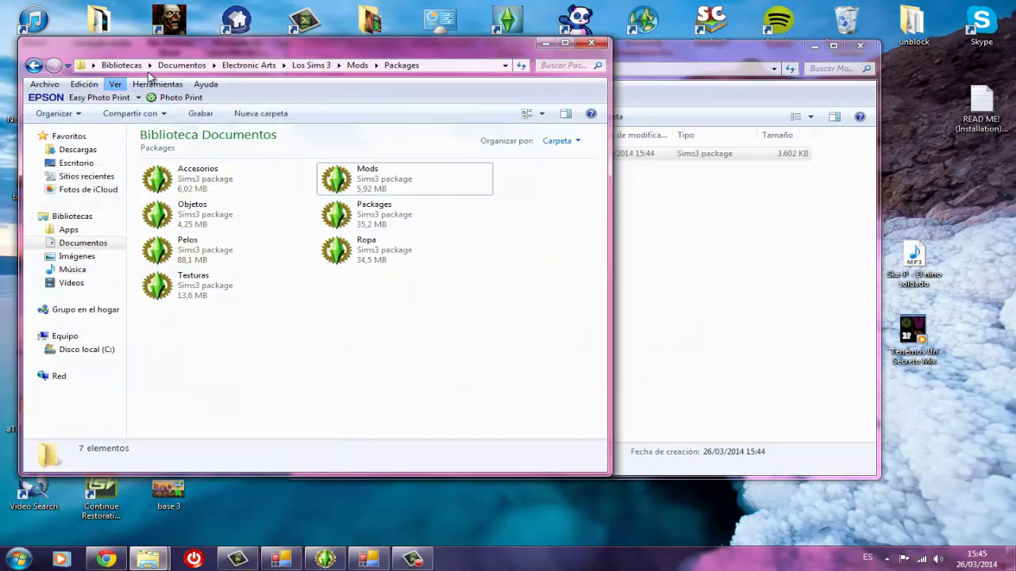
pyautogui.click(248, 65)
pyautogui.doubleClick(384, 182)
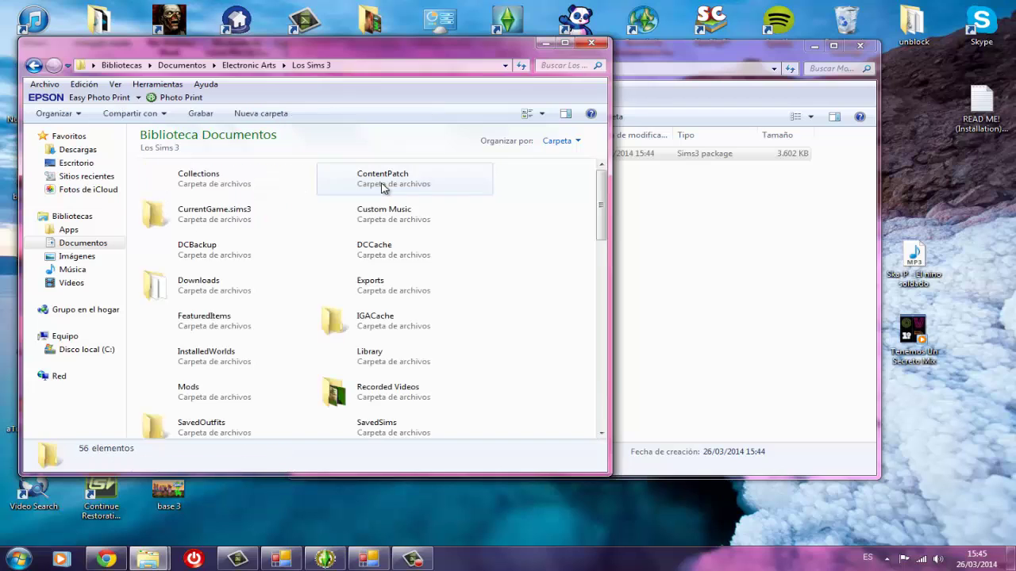
pyautogui.scroll(-2, 369, 252)
pyautogui.doubleClick(216, 313)
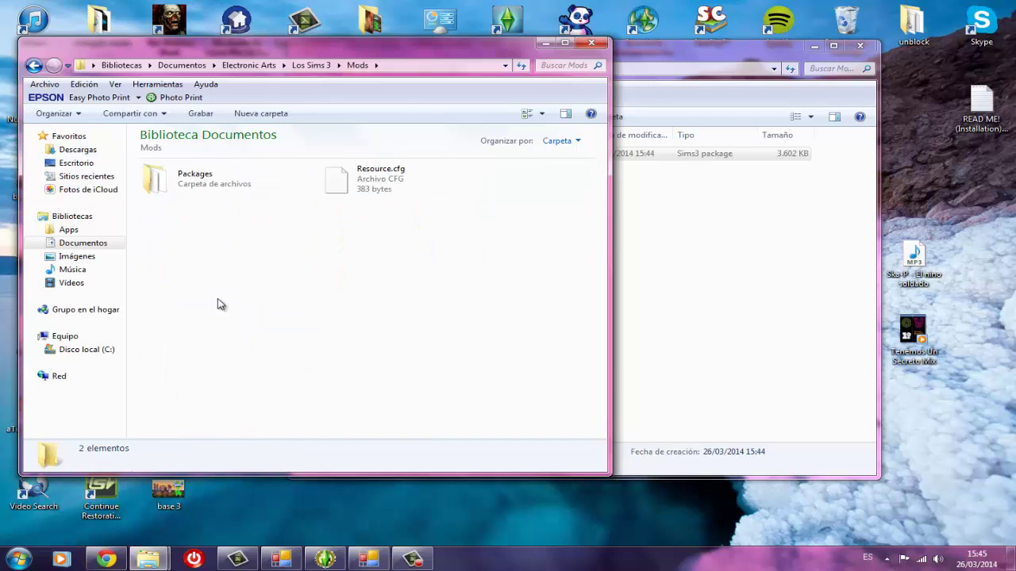
pyautogui.doubleClick(216, 175)
pyautogui.rightClick(329, 330)
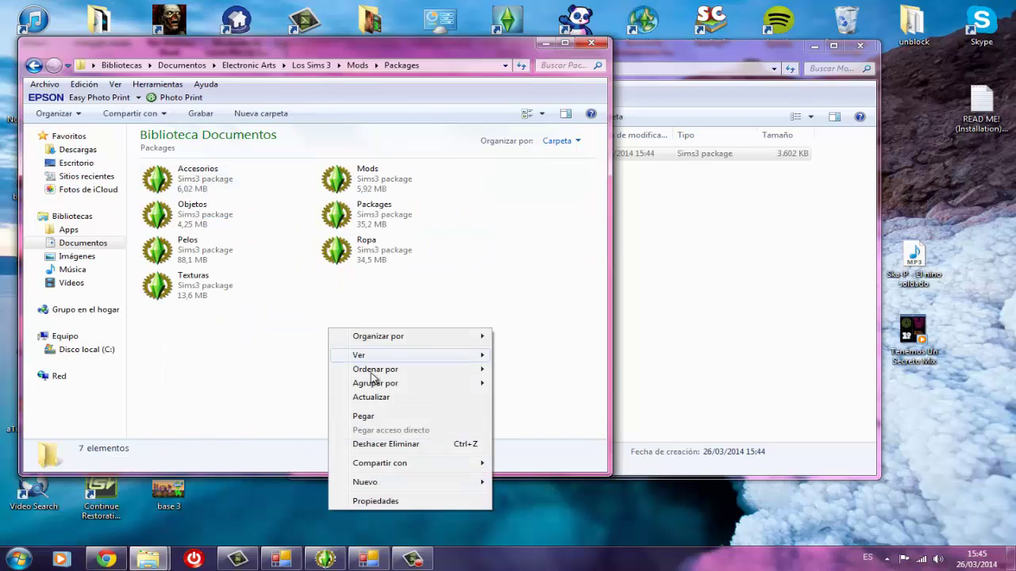
pyautogui.click(372, 414)
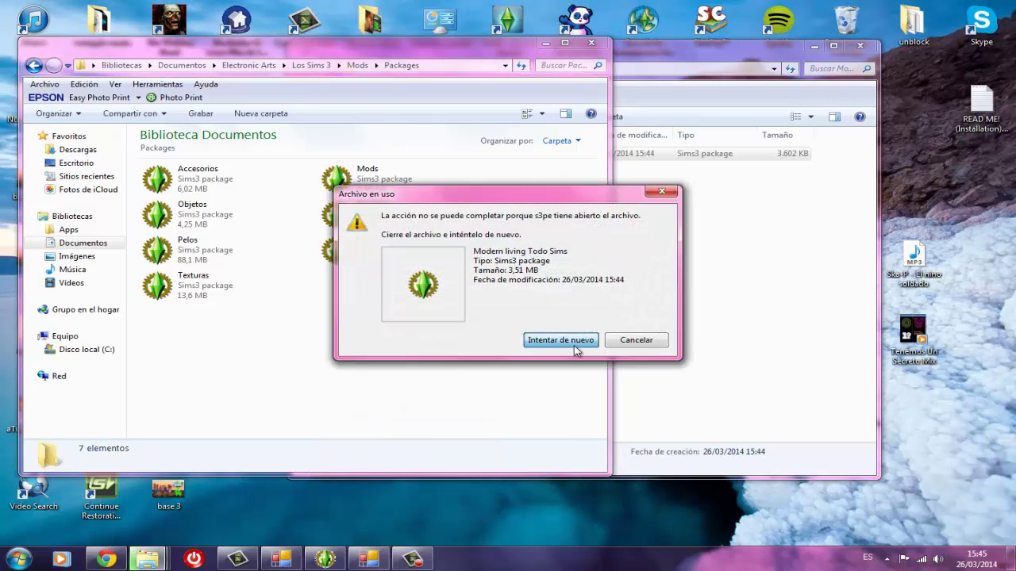
# Step: Close the Modern living Todo Sims package in s3pe and retry moving the file into the Packages folder
pyautogui.click(324, 559)
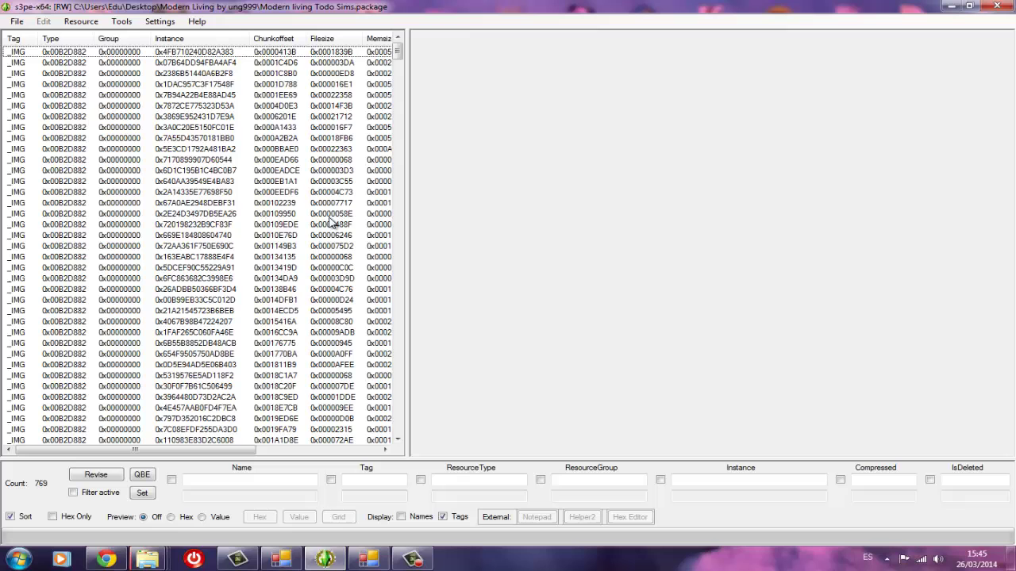
pyautogui.click(18, 22)
pyautogui.click(40, 104)
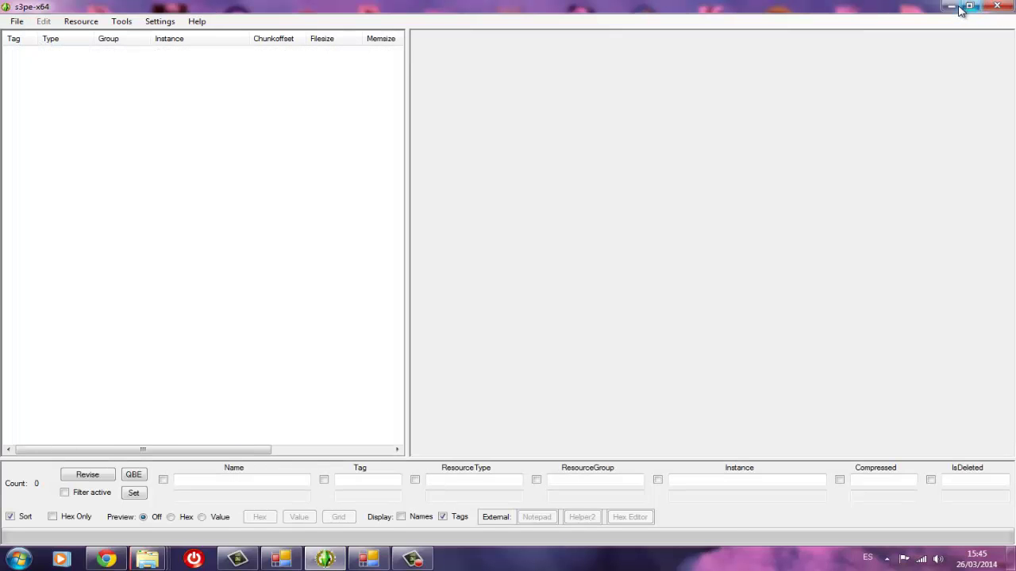
pyautogui.click(952, 6)
pyautogui.click(555, 341)
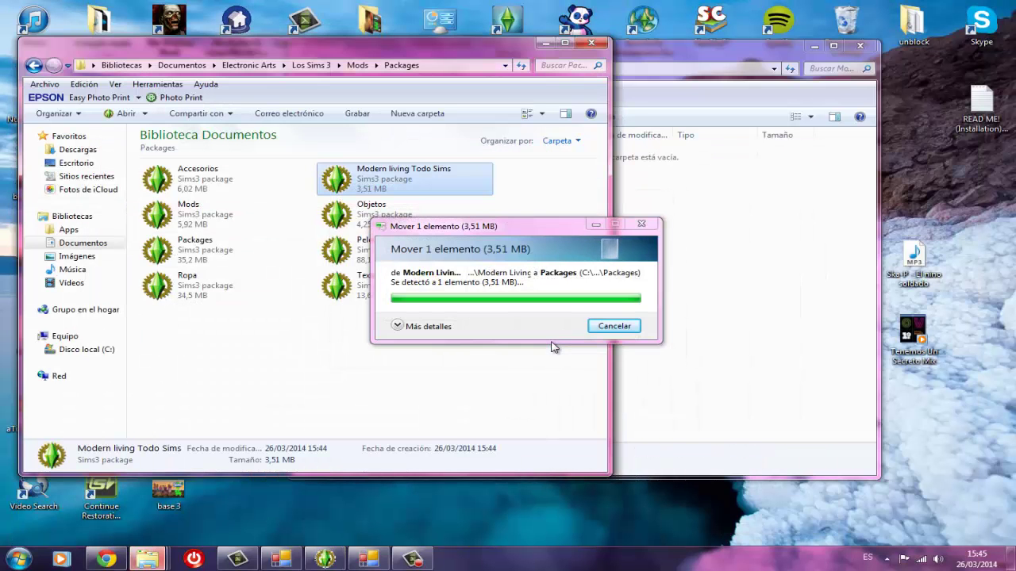
pyautogui.click(404, 184)
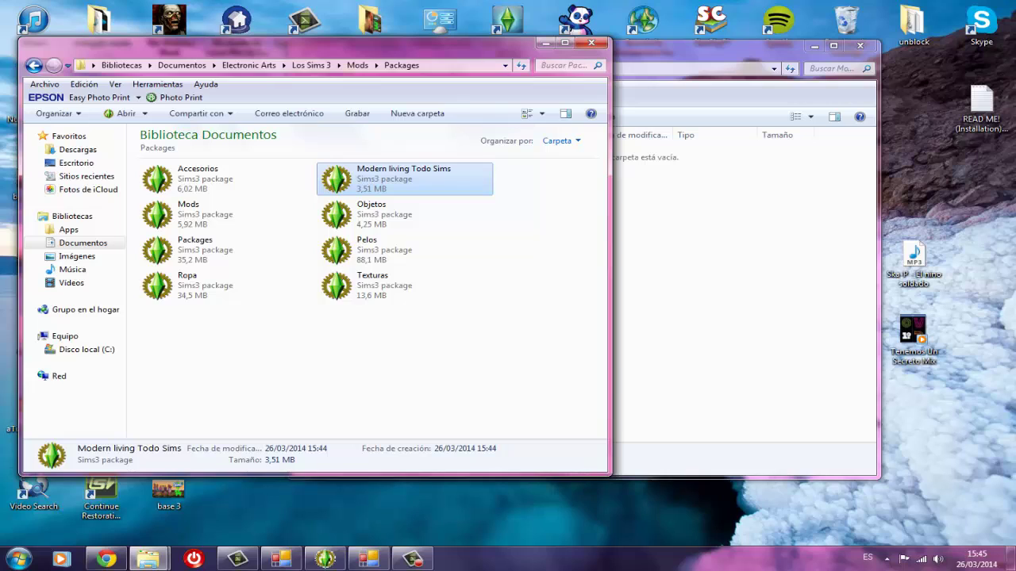
pyautogui.click(516, 195)
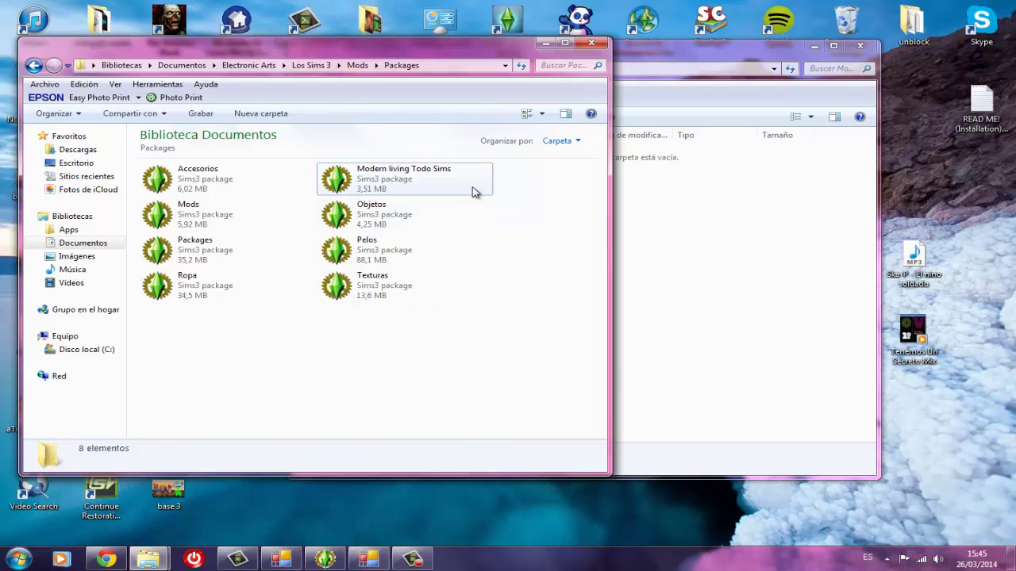
pyautogui.click(447, 188)
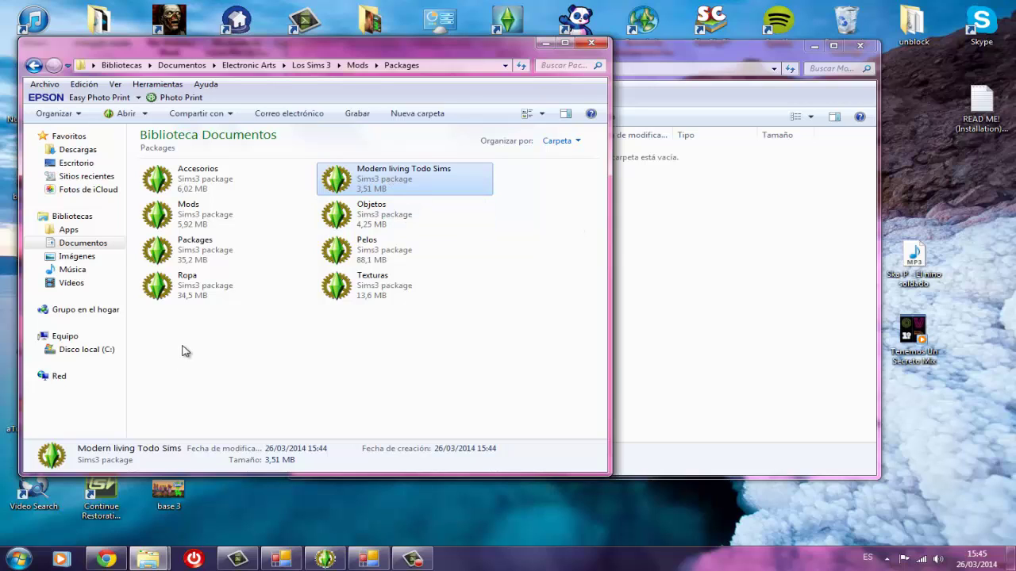
pyautogui.rightClick(413, 175)
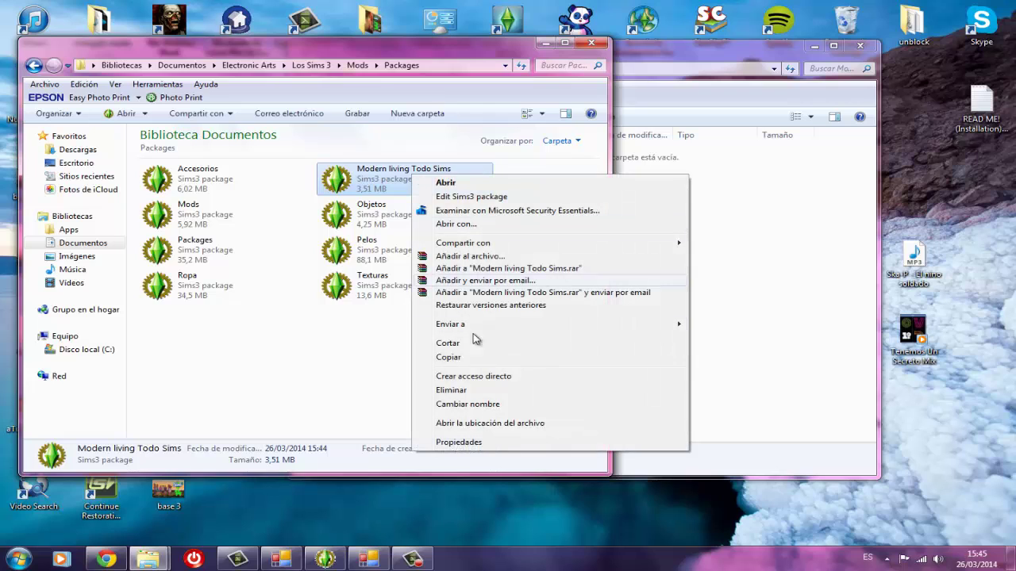
pyautogui.click(472, 389)
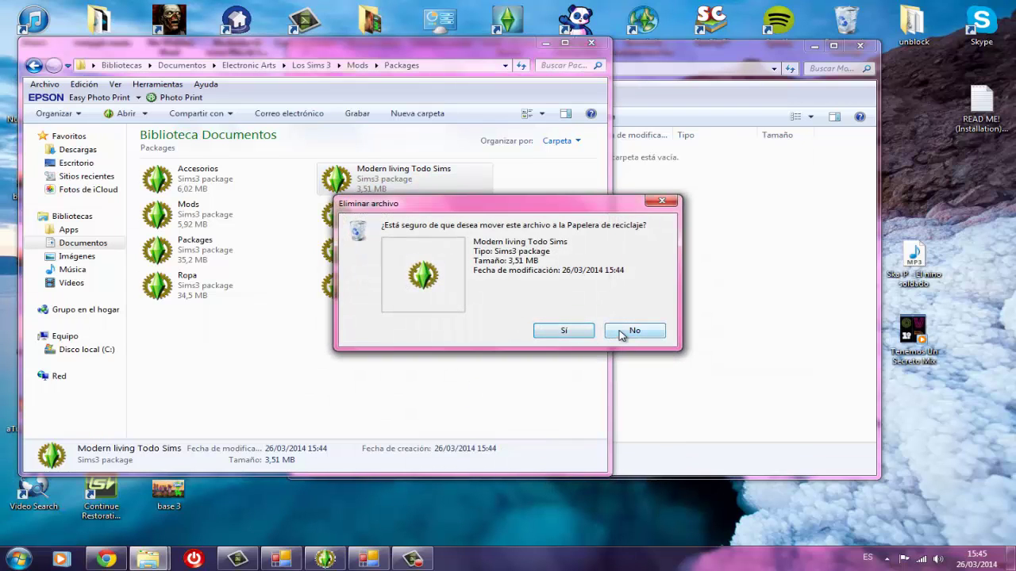
pyautogui.click(622, 333)
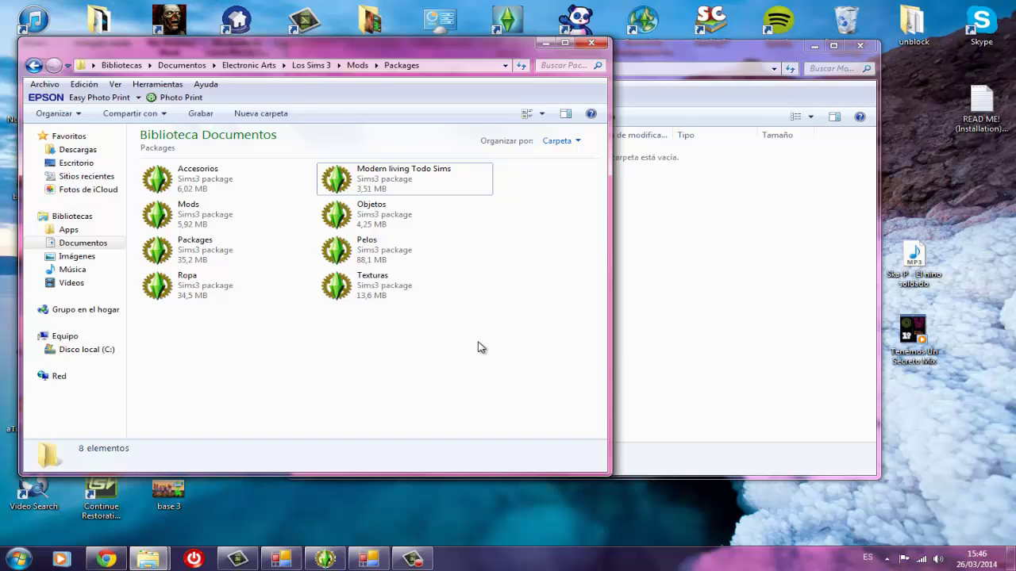
# Step: Review the Sims3 Dashboard, s3pe and Multi Sims3Pack Extractor windows, minimize s3pe and the extractor, and close Sims3 Dashboard
pyautogui.click(276, 560)
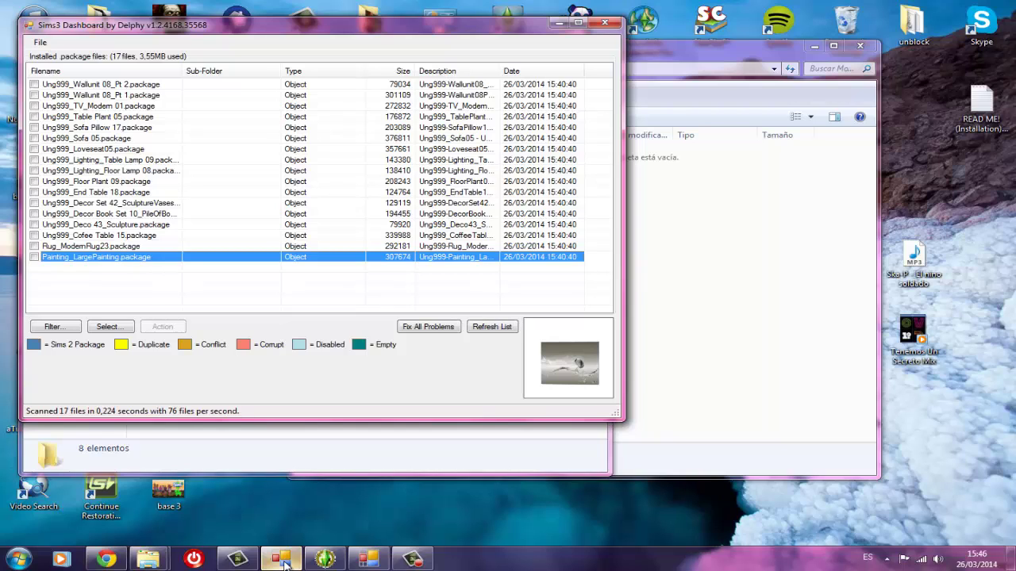
pyautogui.click(323, 562)
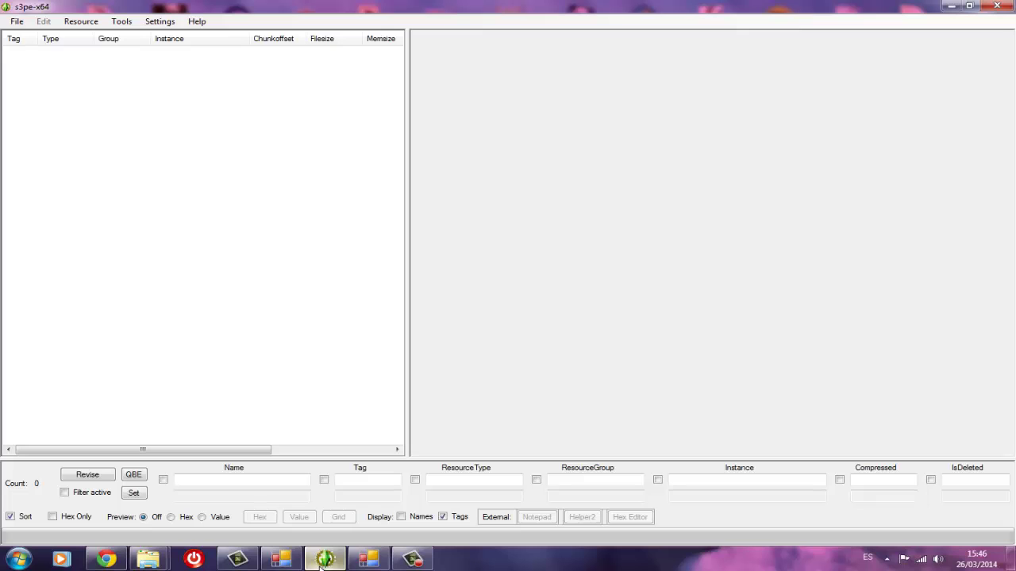
pyautogui.click(359, 561)
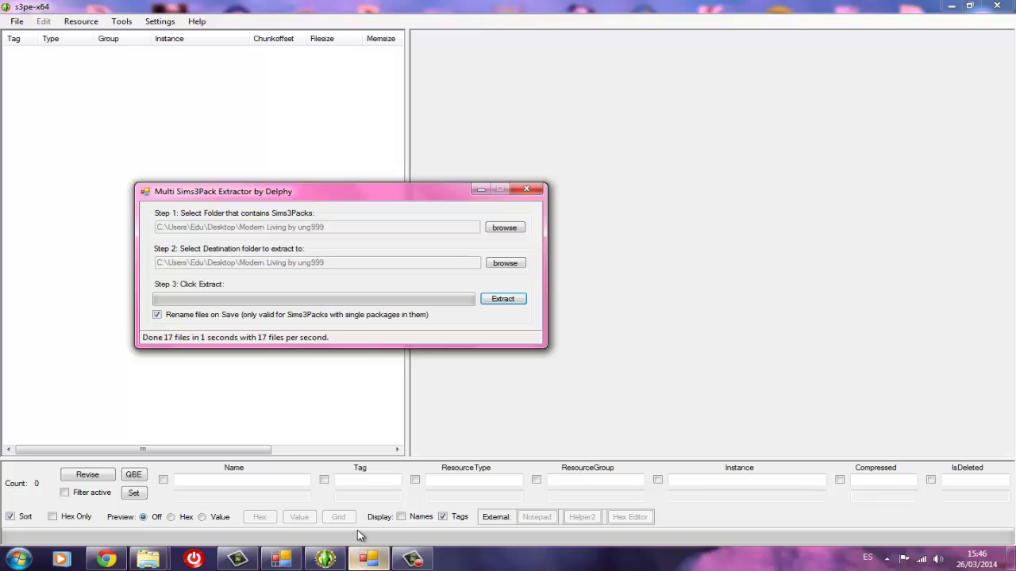
pyautogui.click(483, 193)
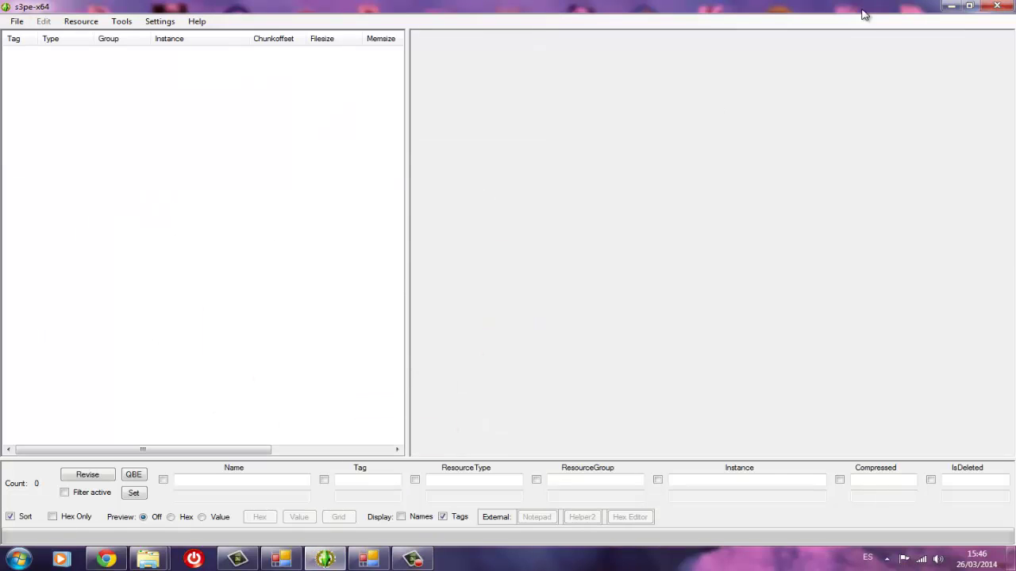
pyautogui.click(951, 7)
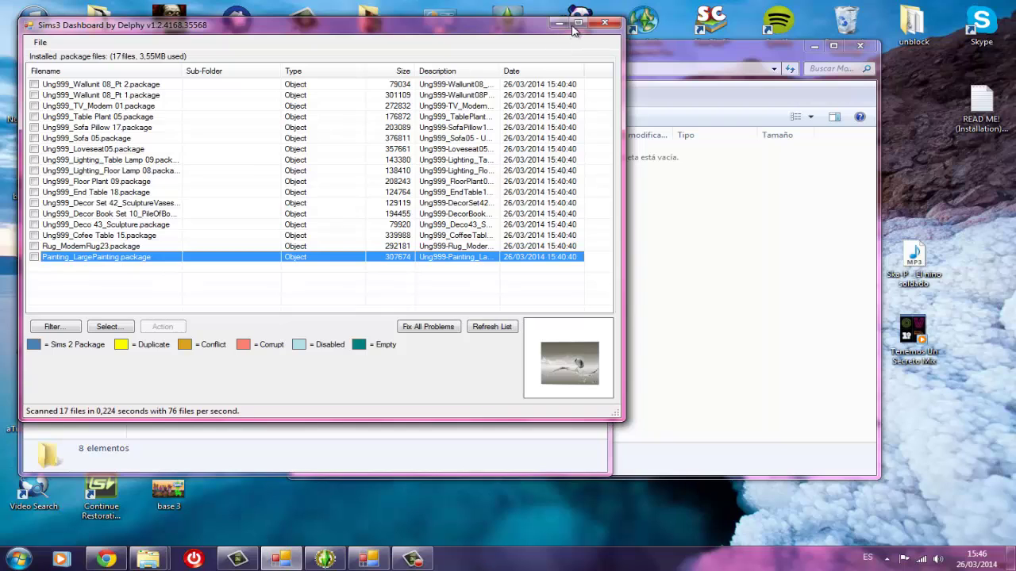
pyautogui.click(604, 23)
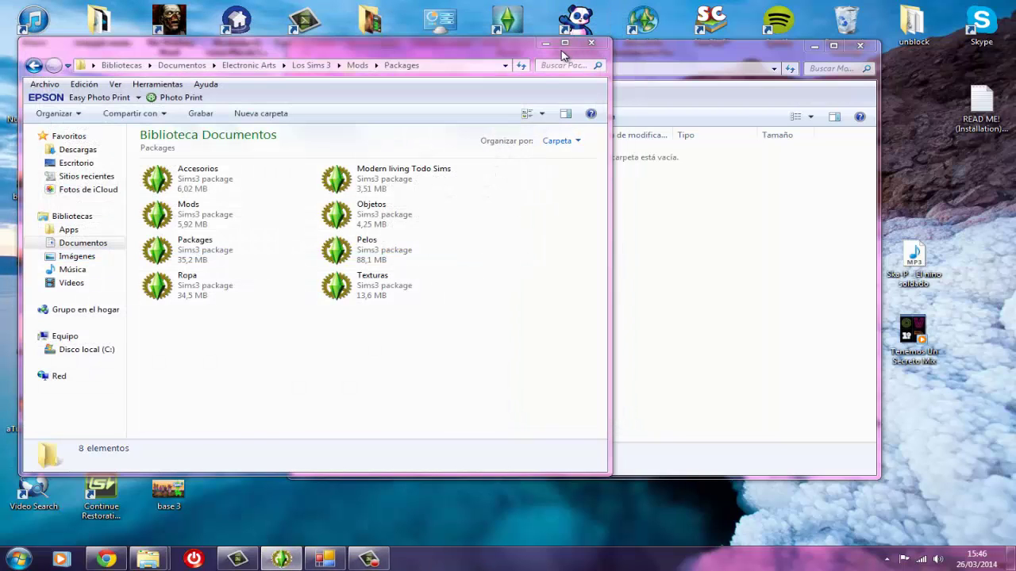
pyautogui.moveTo(146, 365); pyautogui.dragTo(476, 170)
pyautogui.click(462, 353)
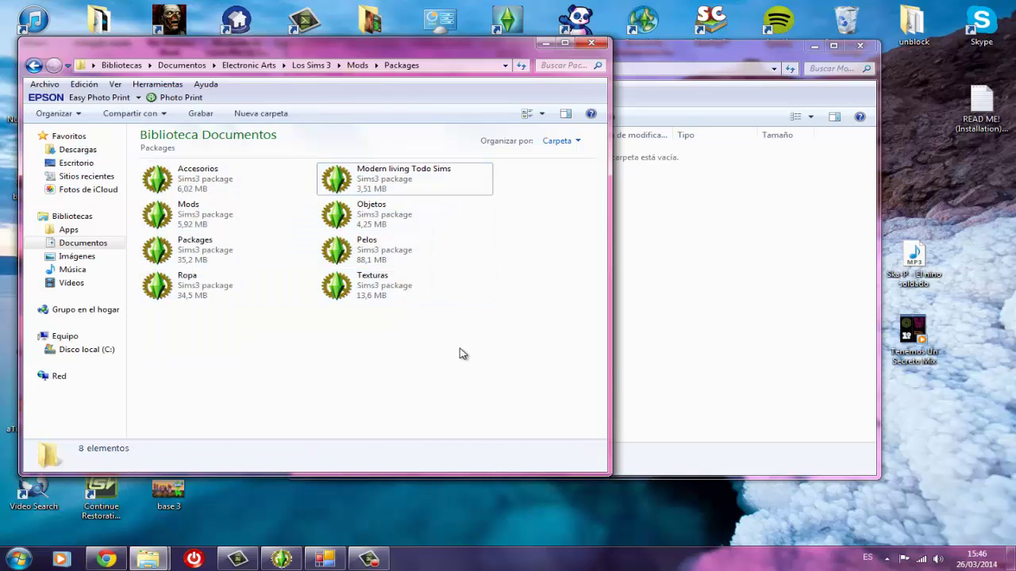